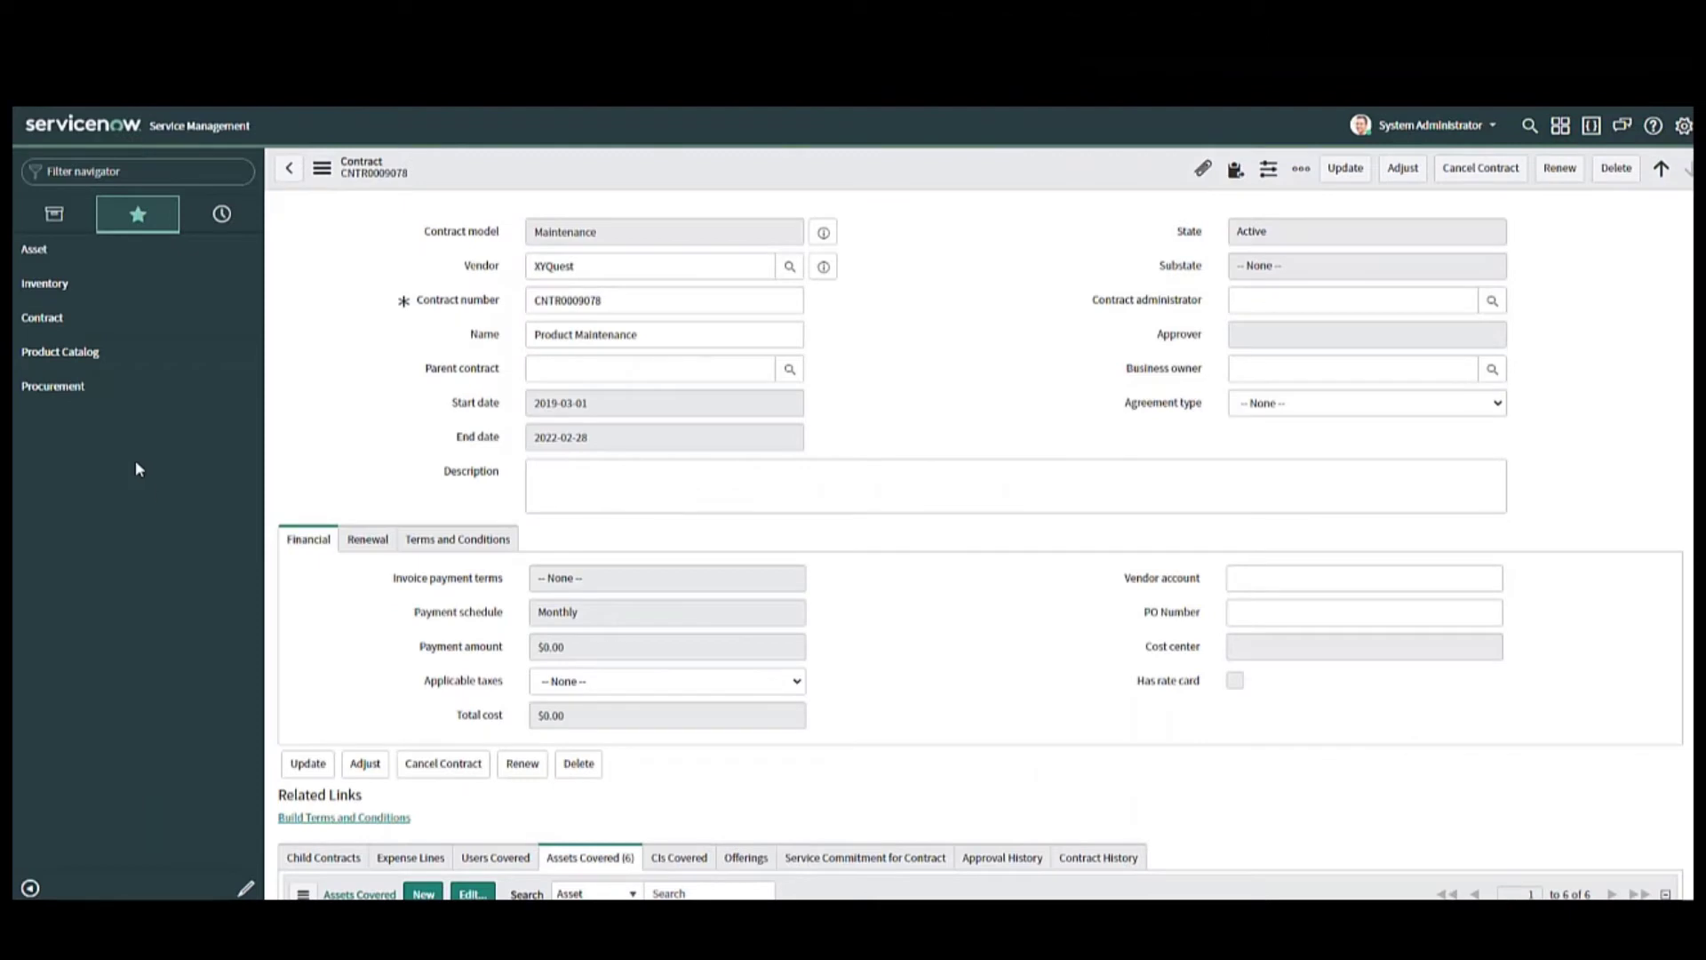
Step: Open the 937-record Hardware Assets list, then the 1,799-record Consumables list
left_click(35, 252)
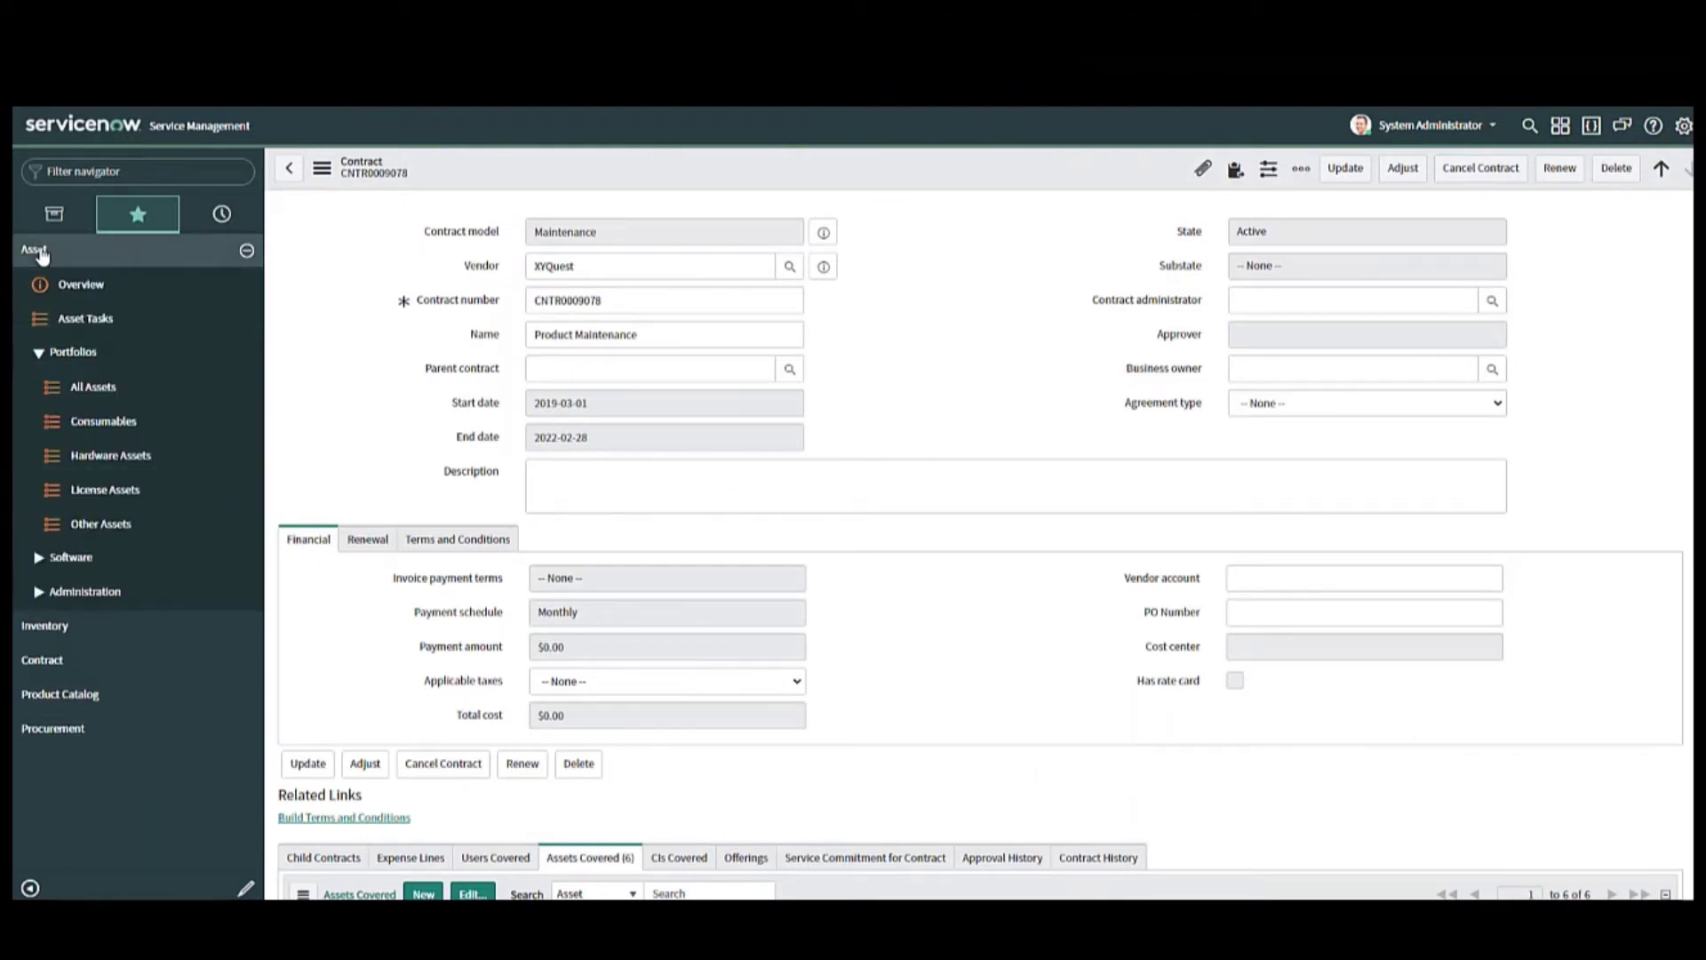
left_click(99, 459)
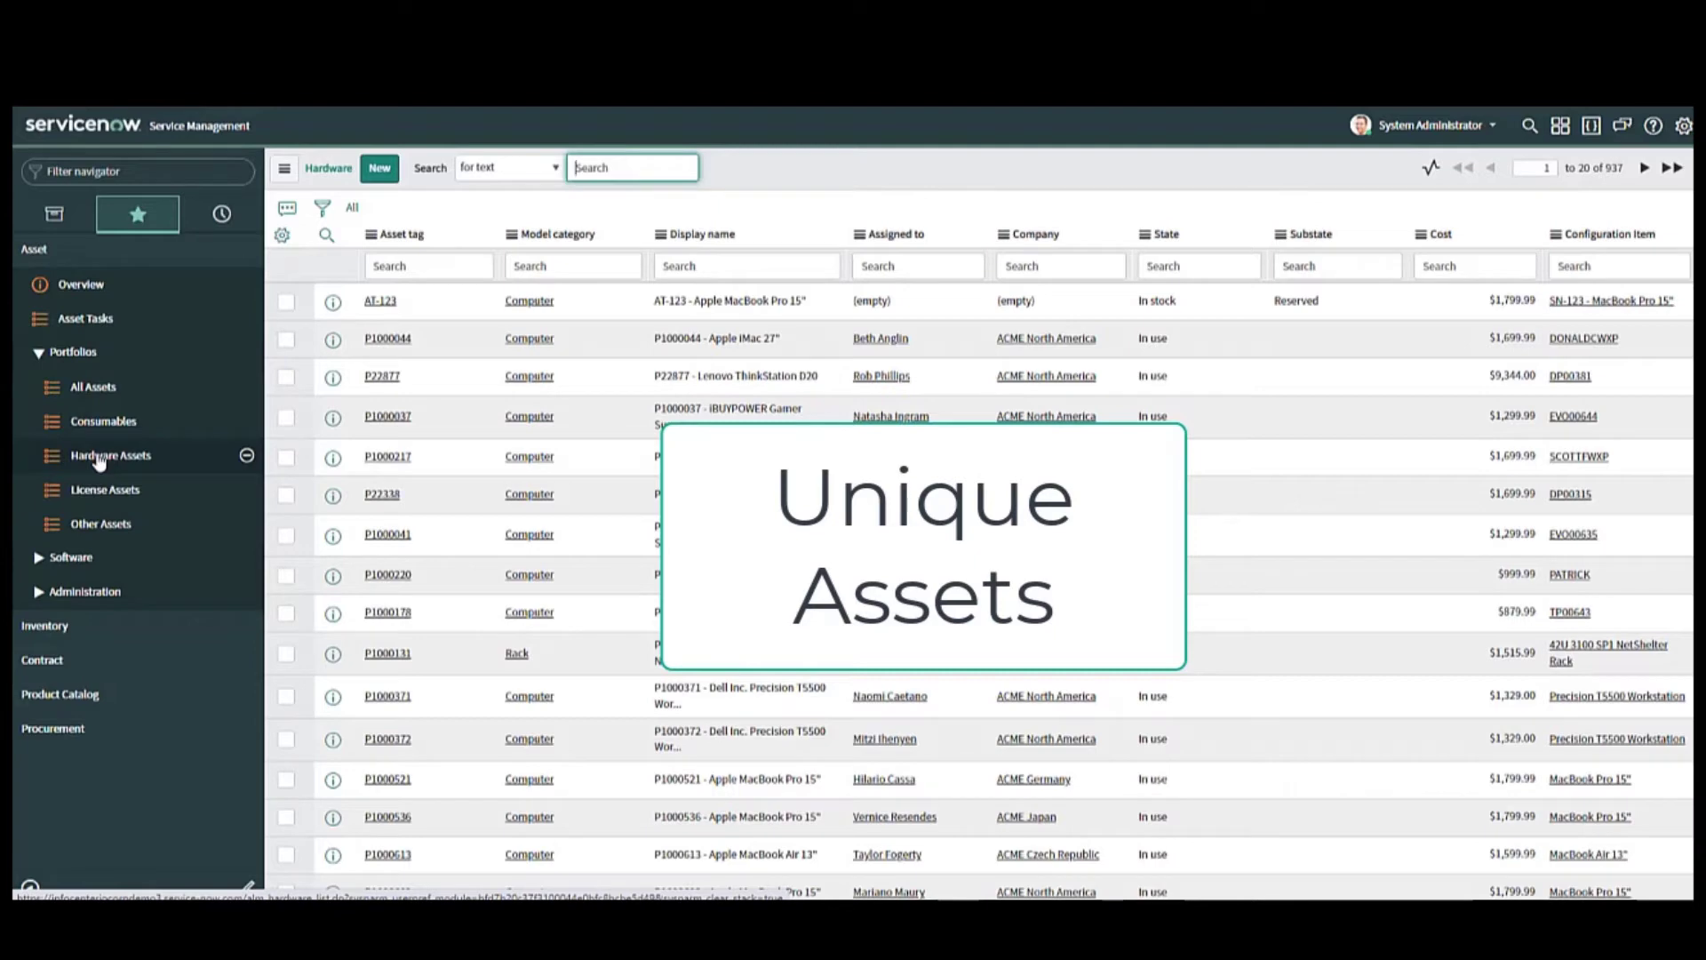
left_click(99, 423)
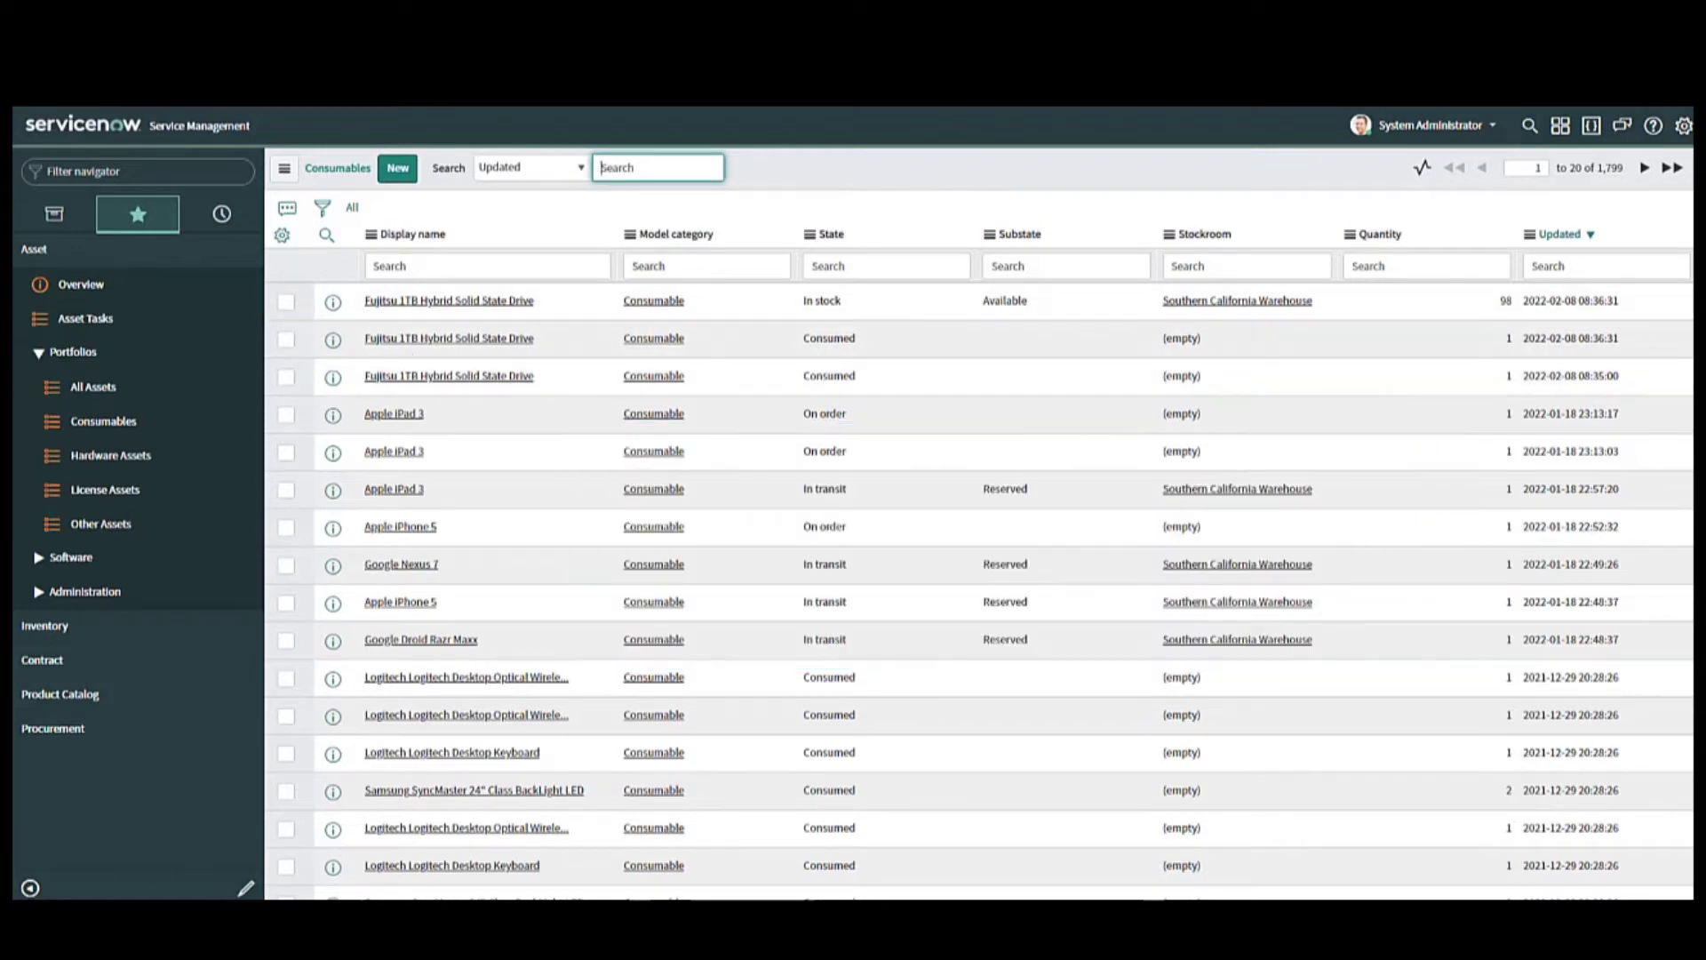
Step: Browse the Inventory In Stock, Stockrooms and Stockroom Types lists
left_click(40, 253)
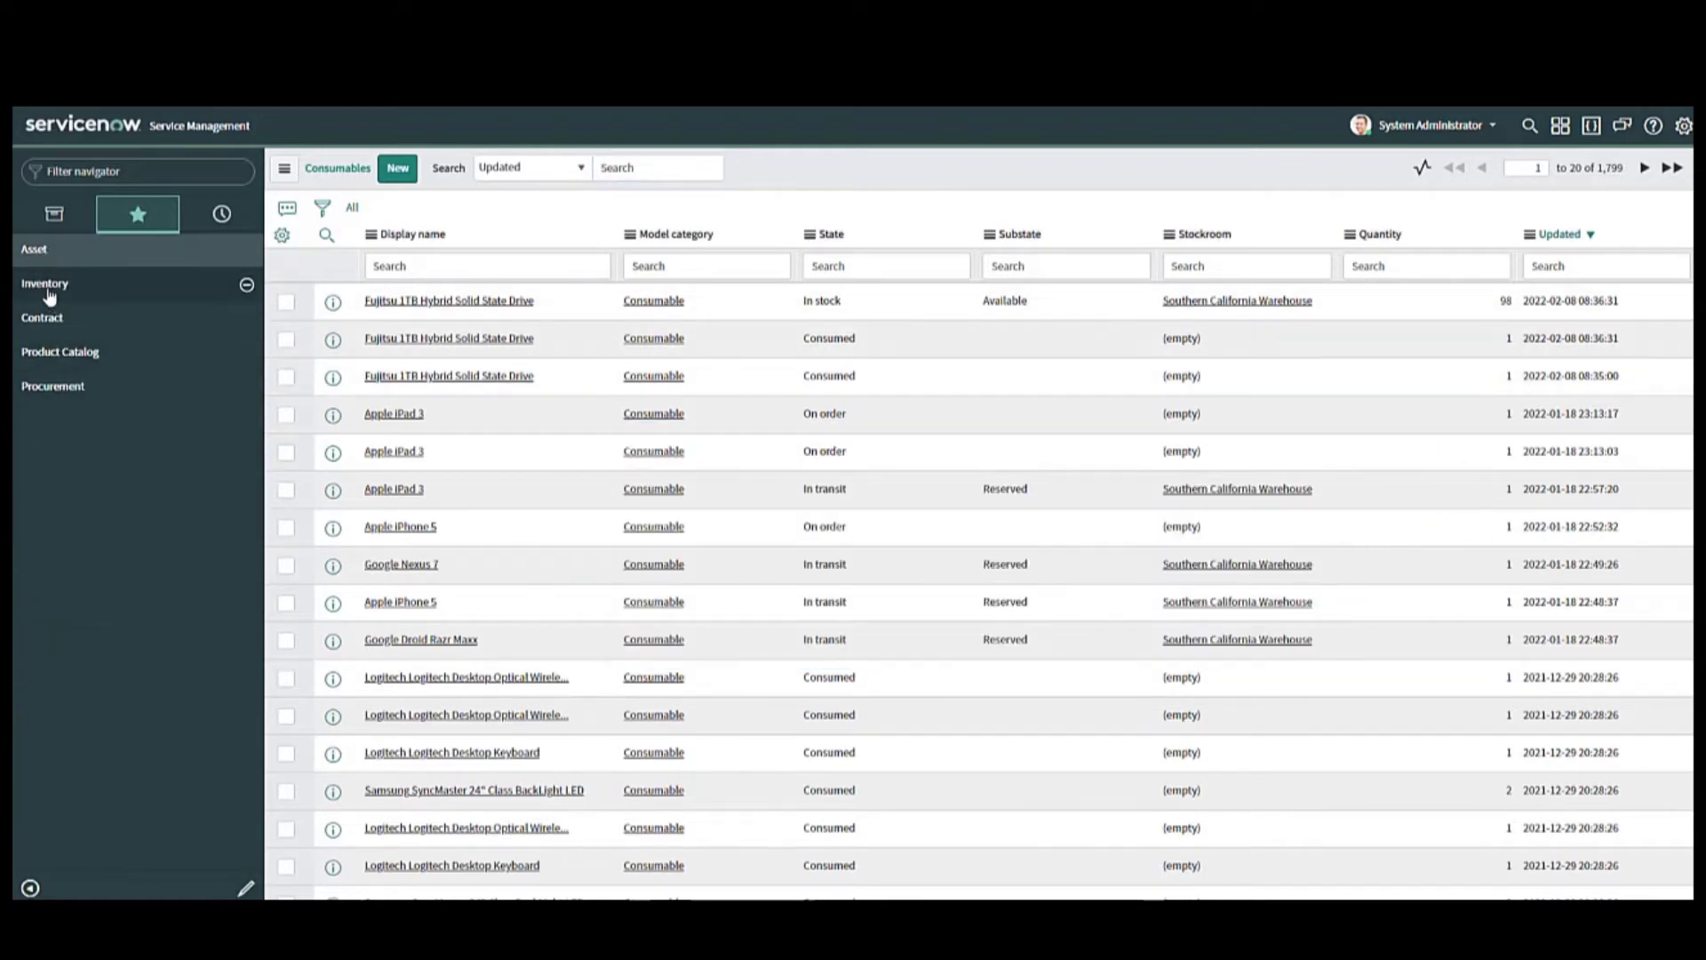
left_click(45, 283)
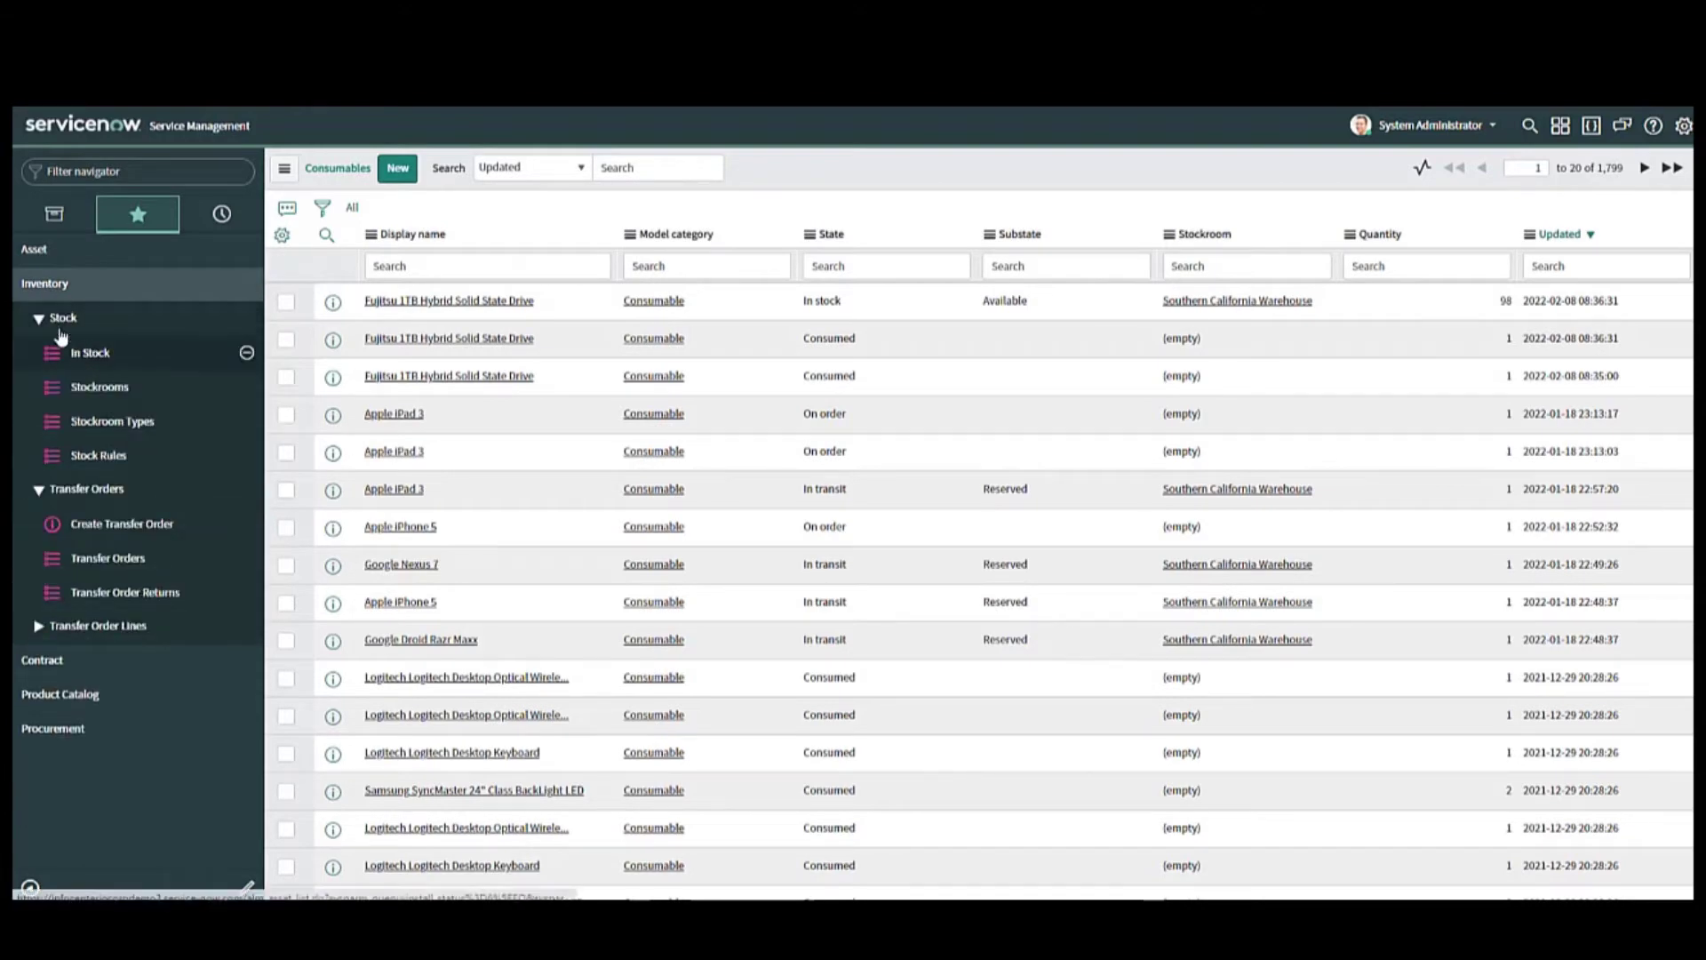
left_click(90, 354)
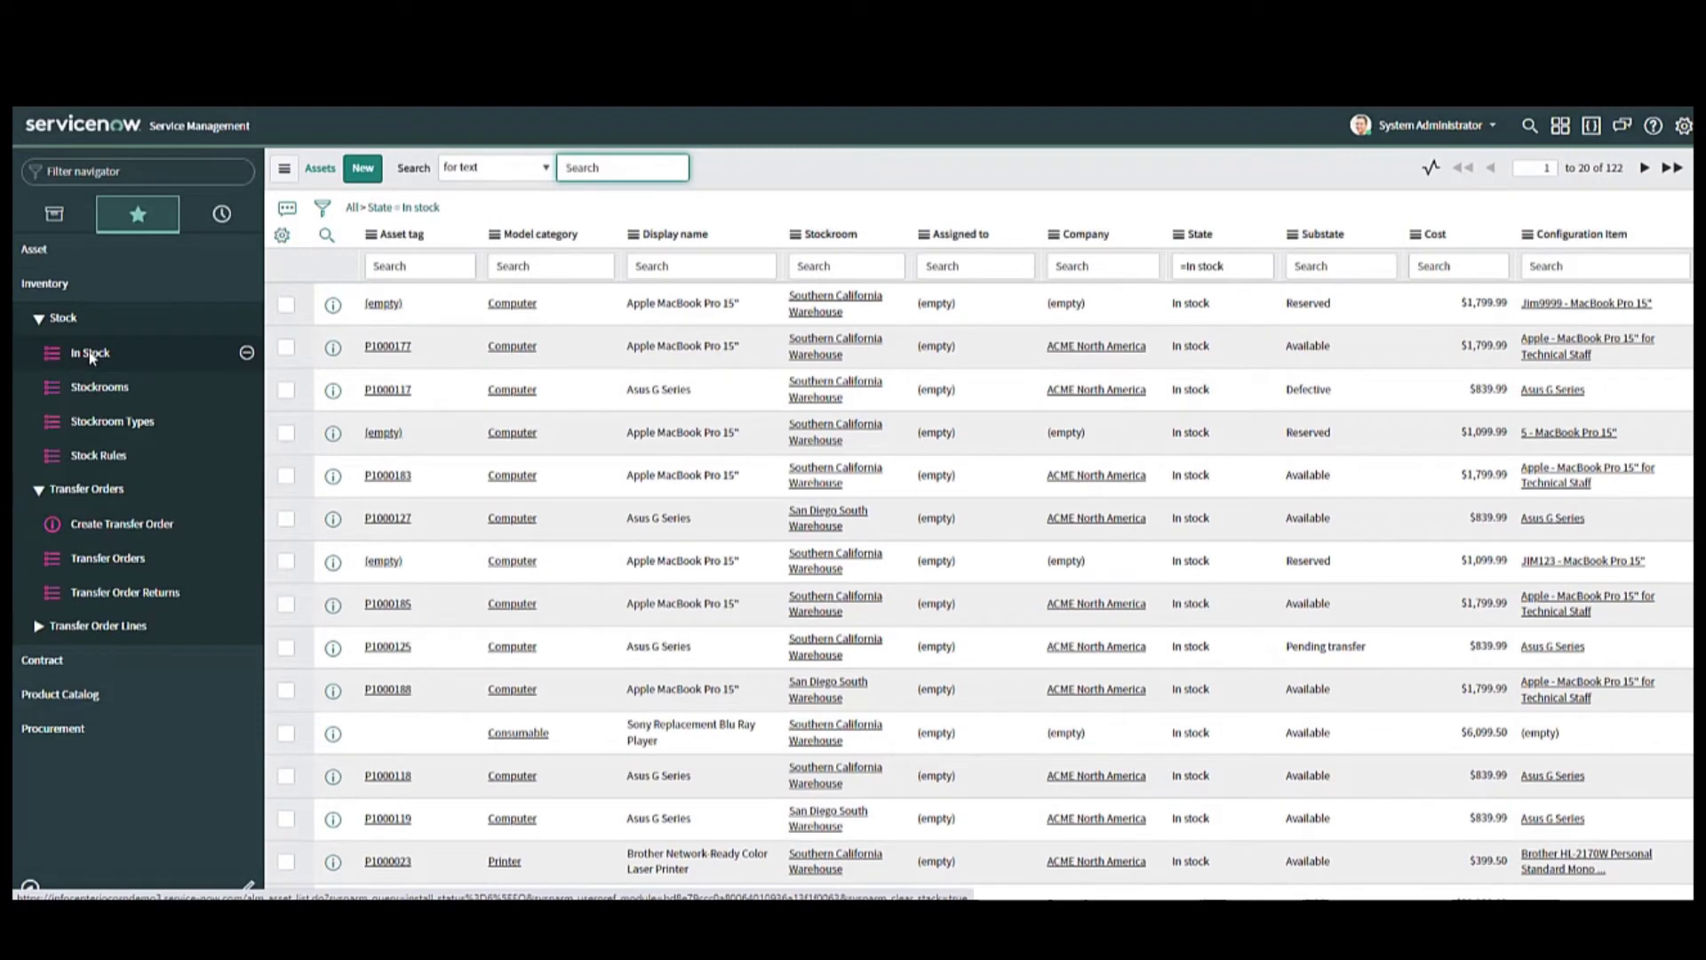
left_click(98, 389)
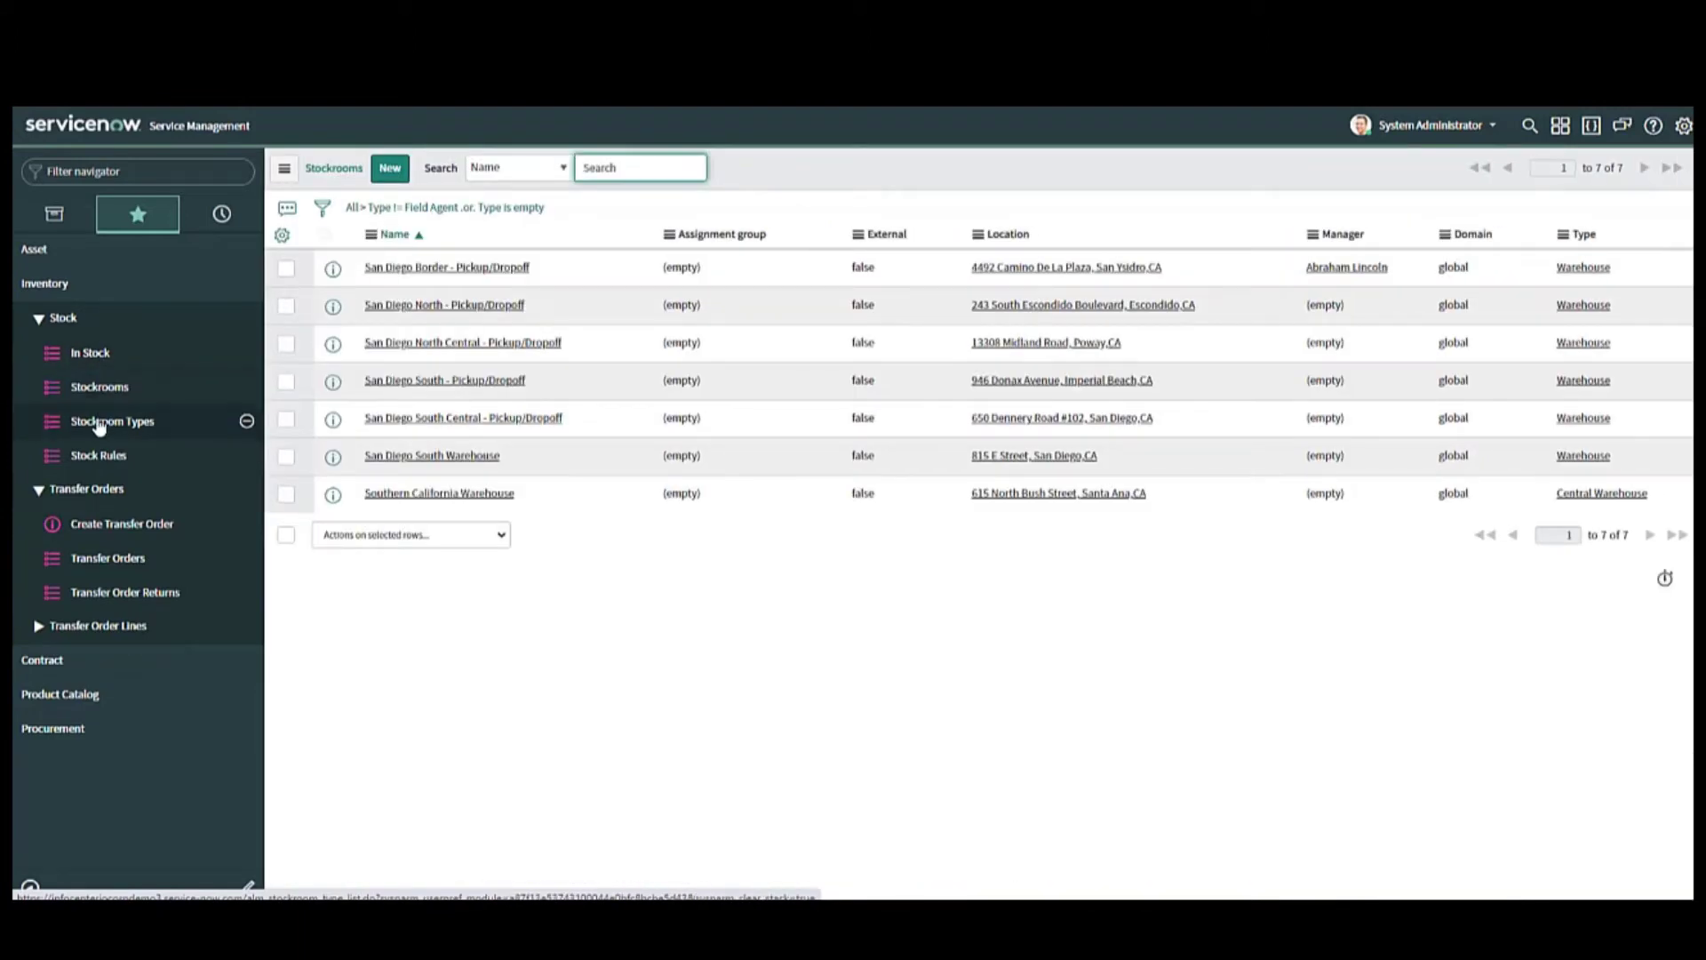
left_click(99, 424)
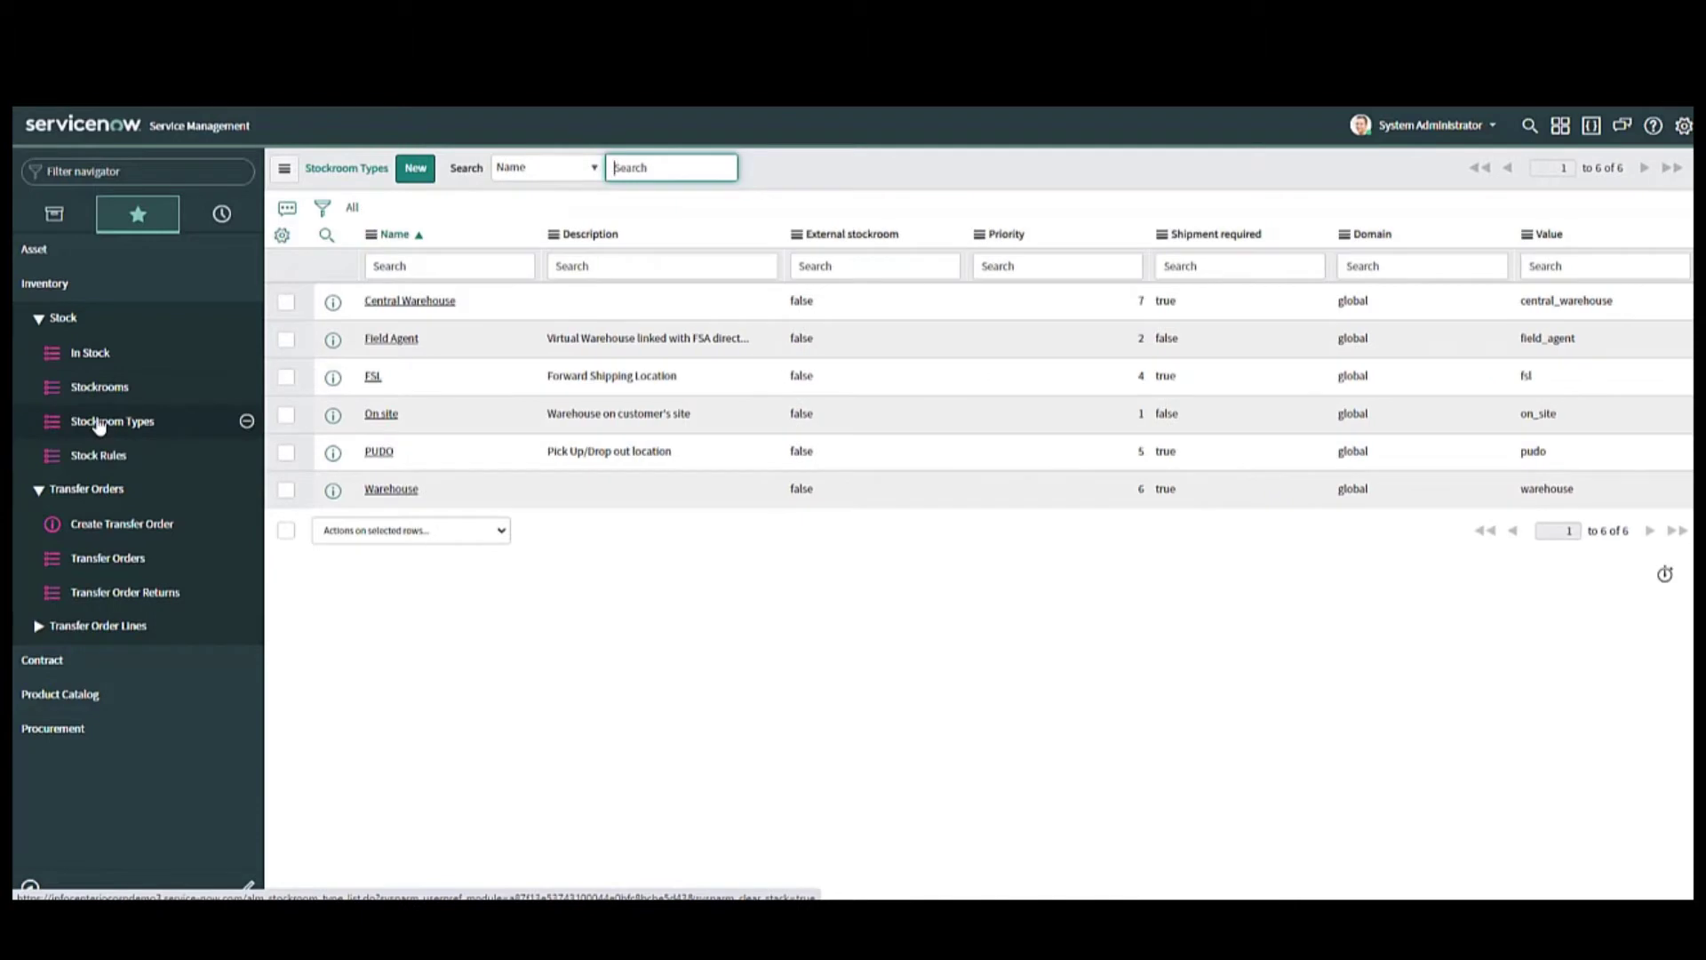
Step: Check the Stock Rules list, then start draft transfer order TO0010011
left_click(99, 459)
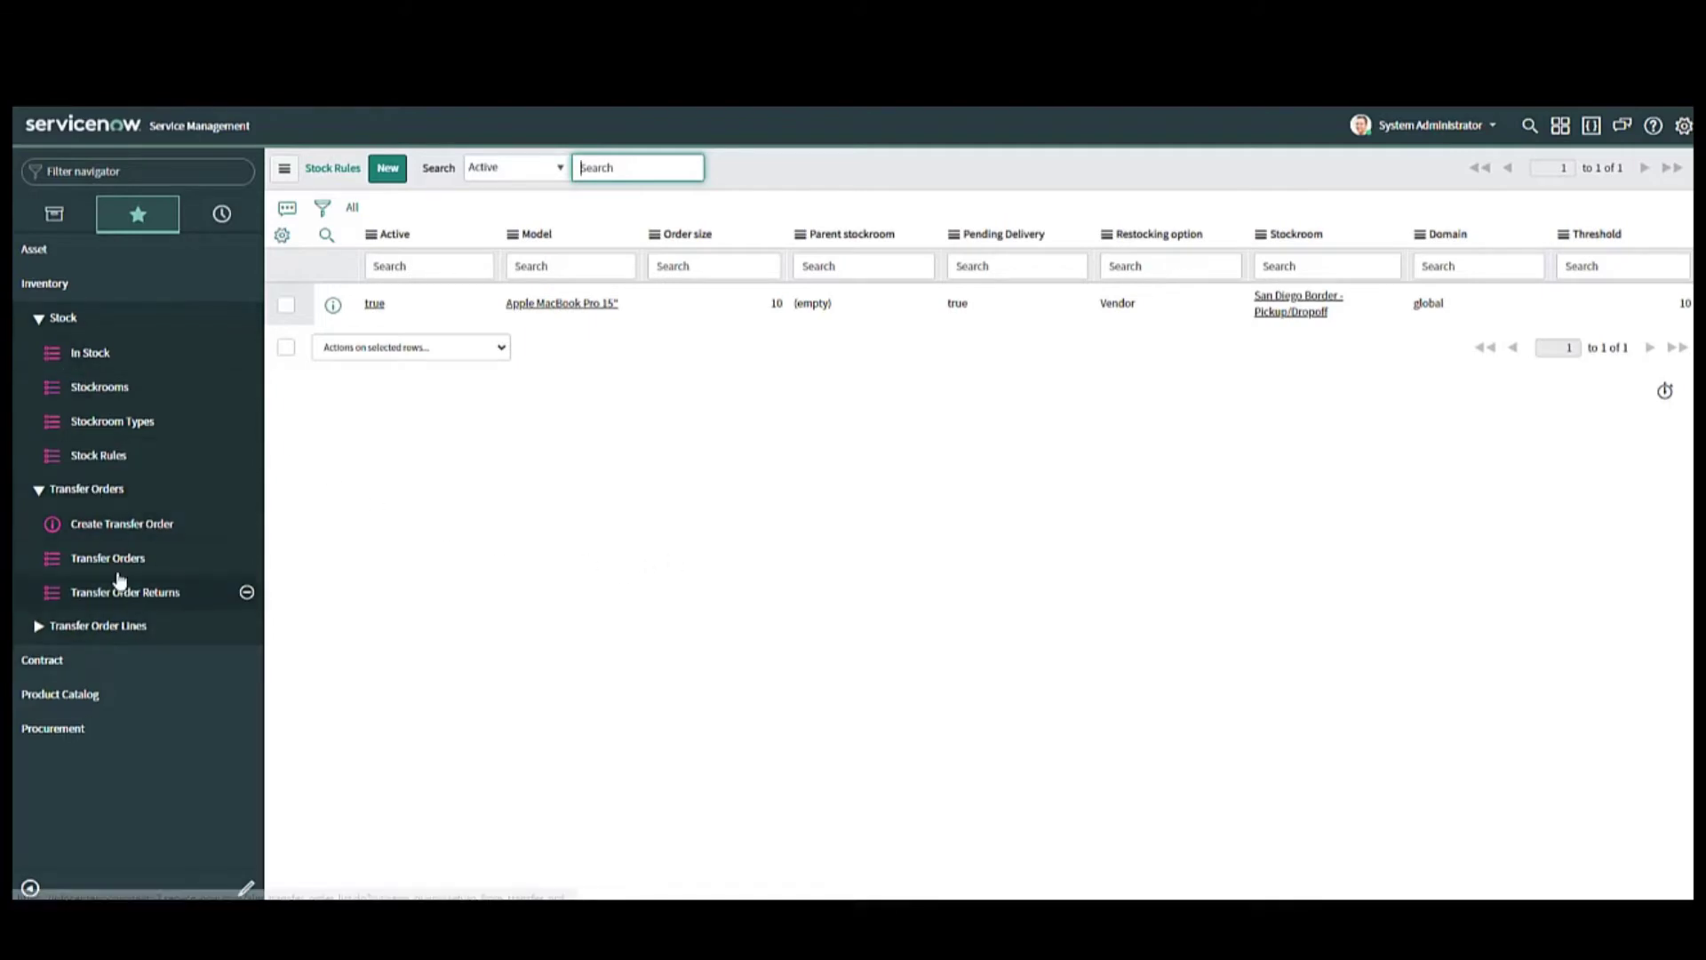
left_click(113, 530)
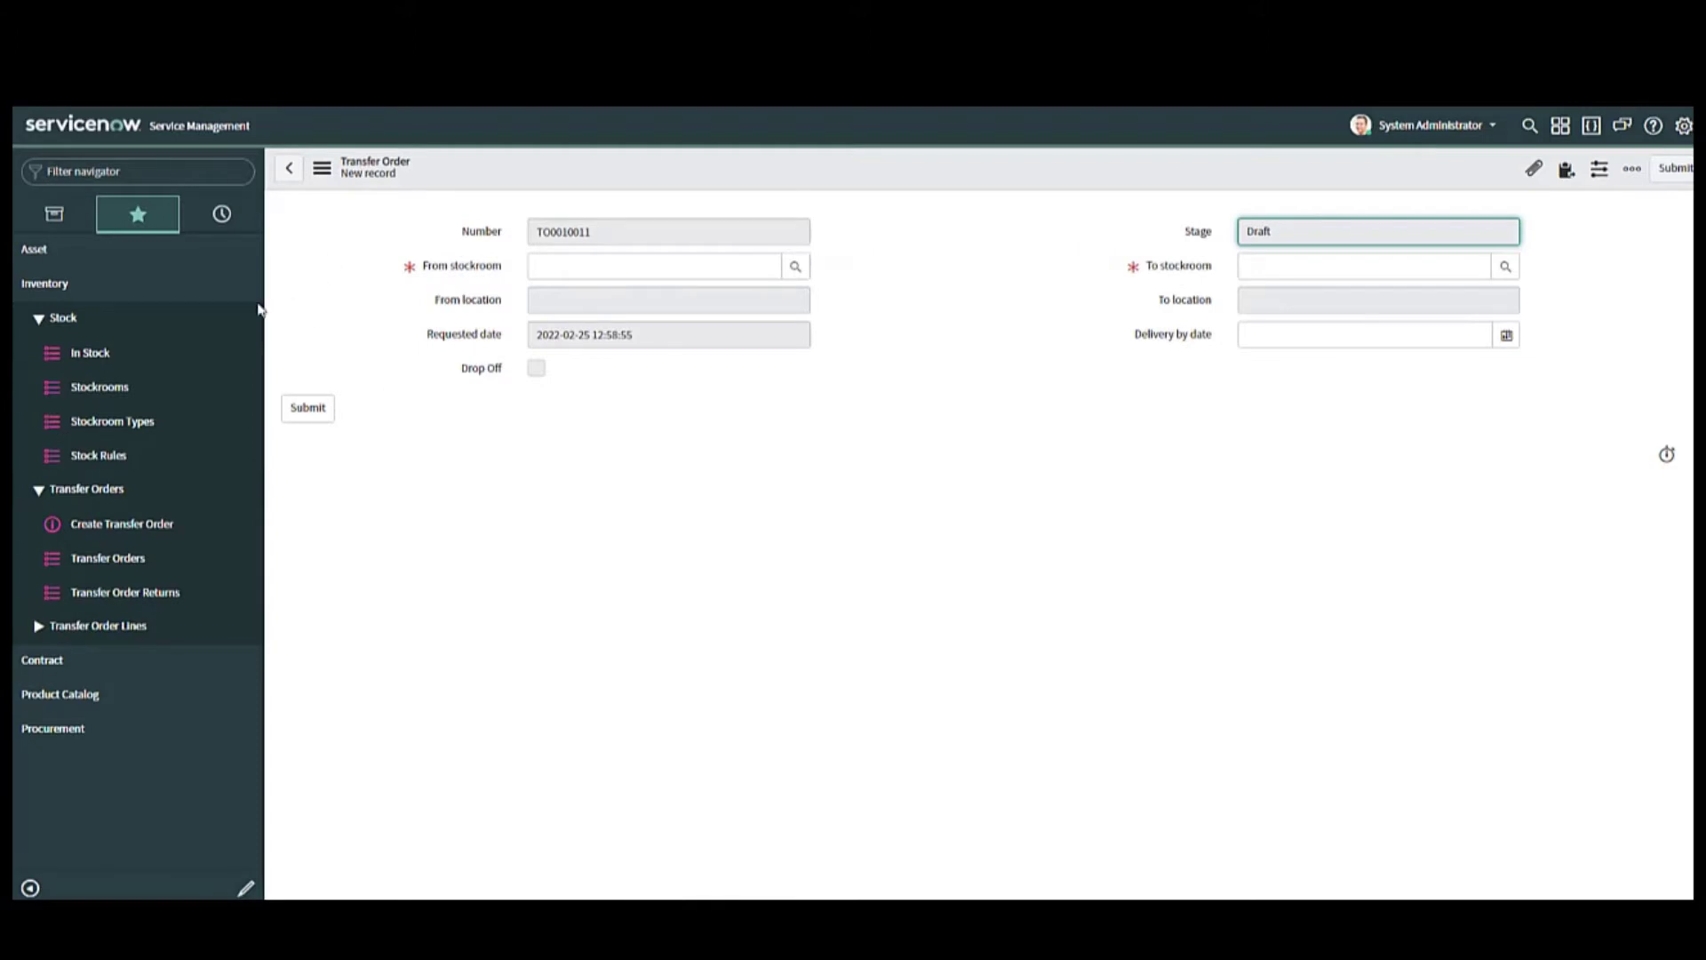
left_click(49, 286)
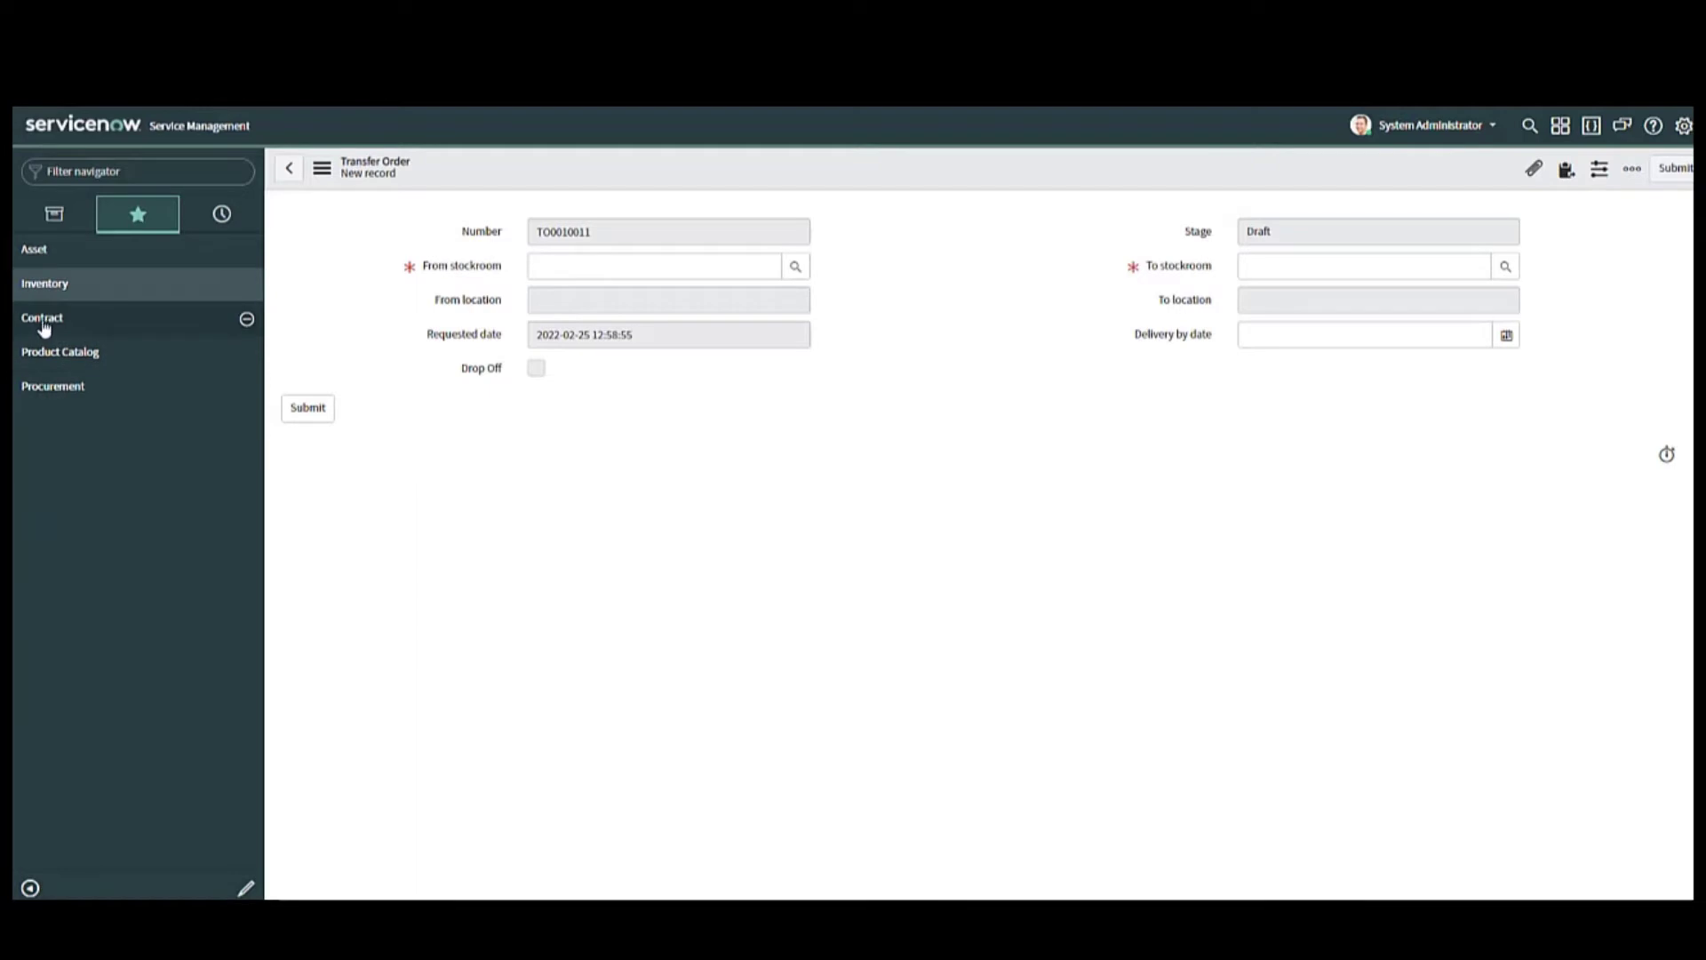
Step: Open XYQuest maintenance contract CNTR0009078 from Maintenance contracts and review its covered assets
left_click(43, 322)
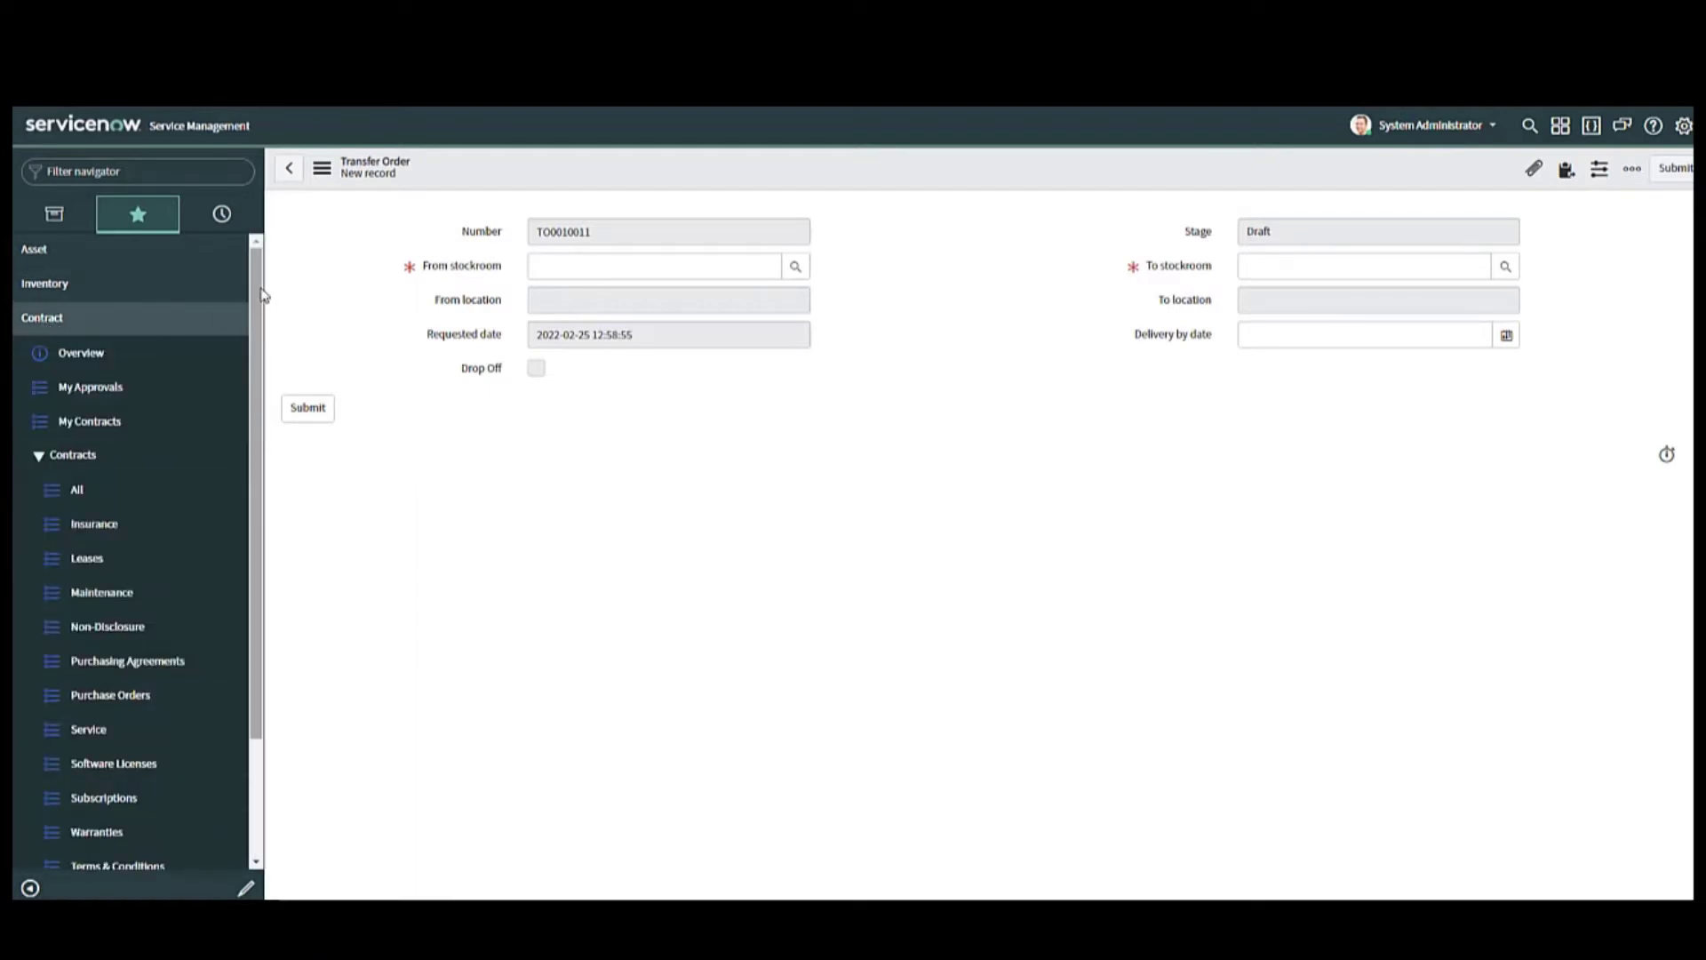
scroll(231, 404, "down", 3)
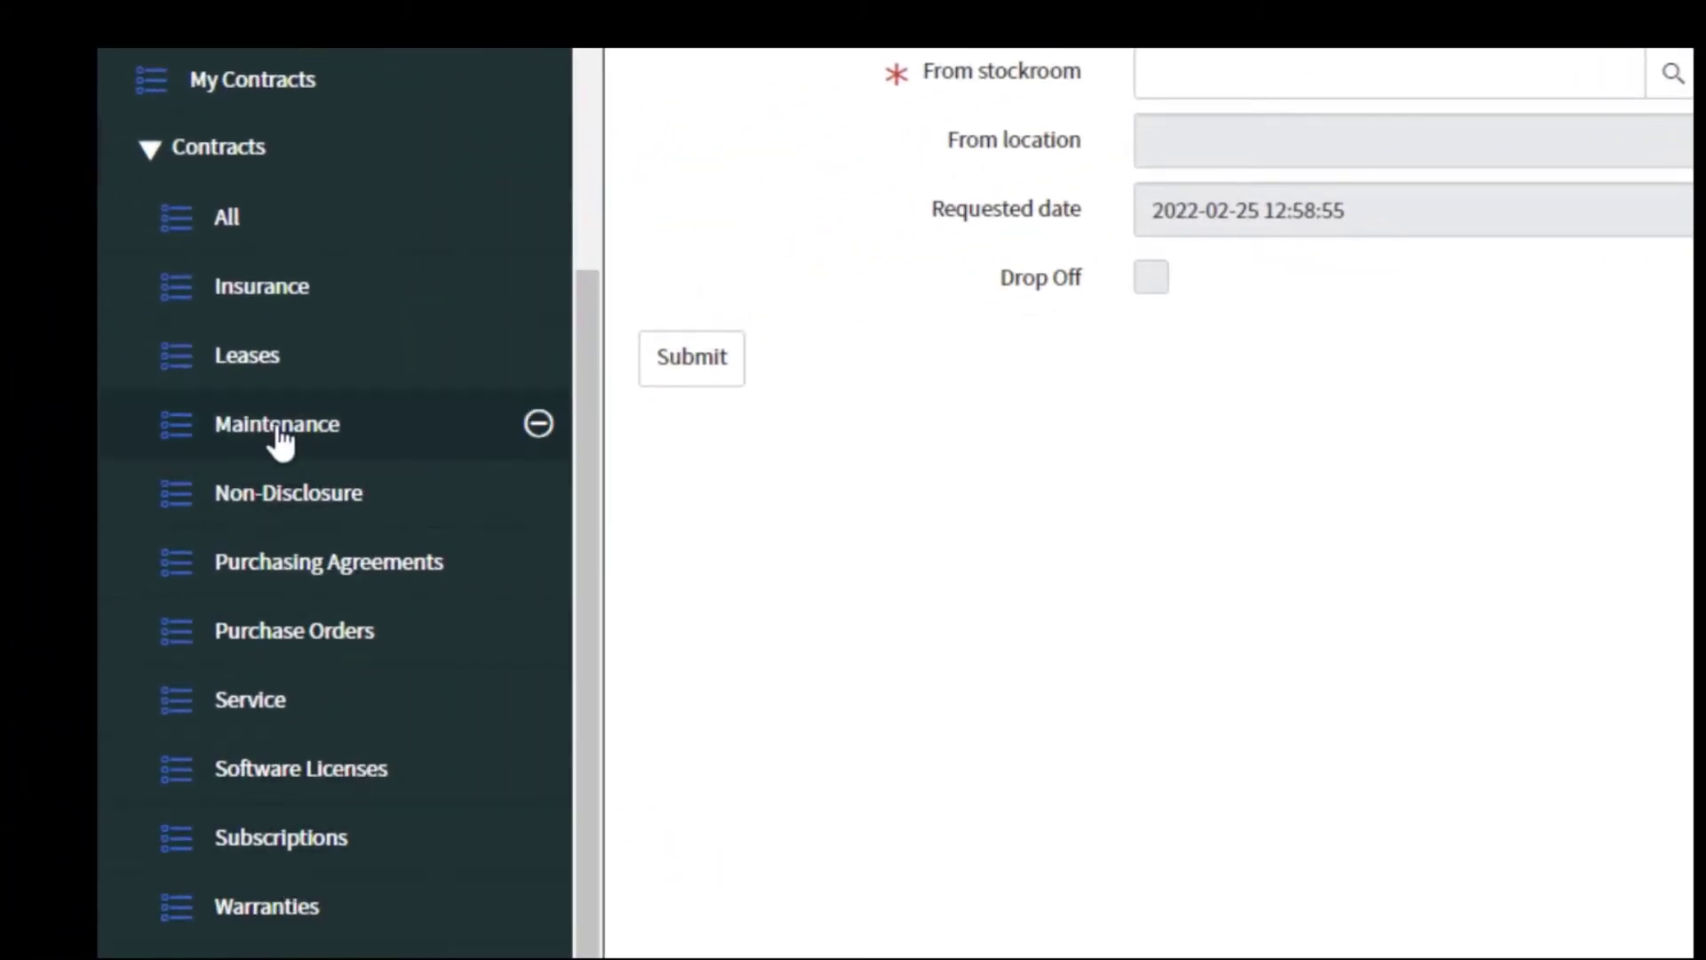
left_click(279, 430)
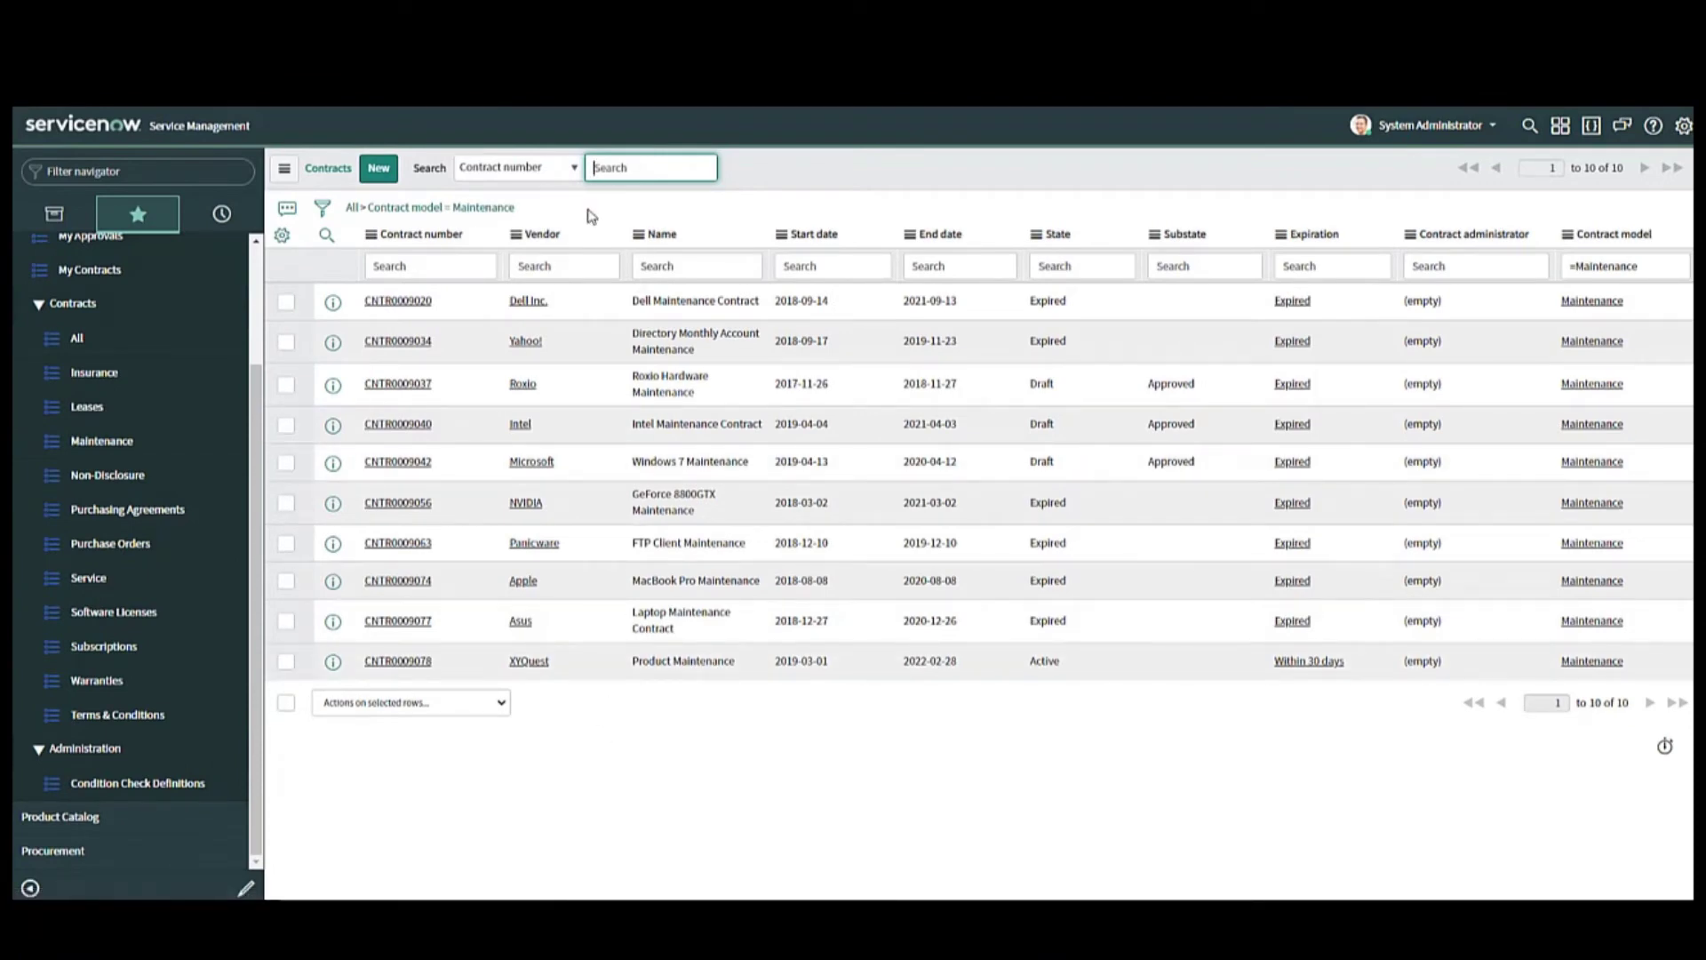
left_click(405, 665)
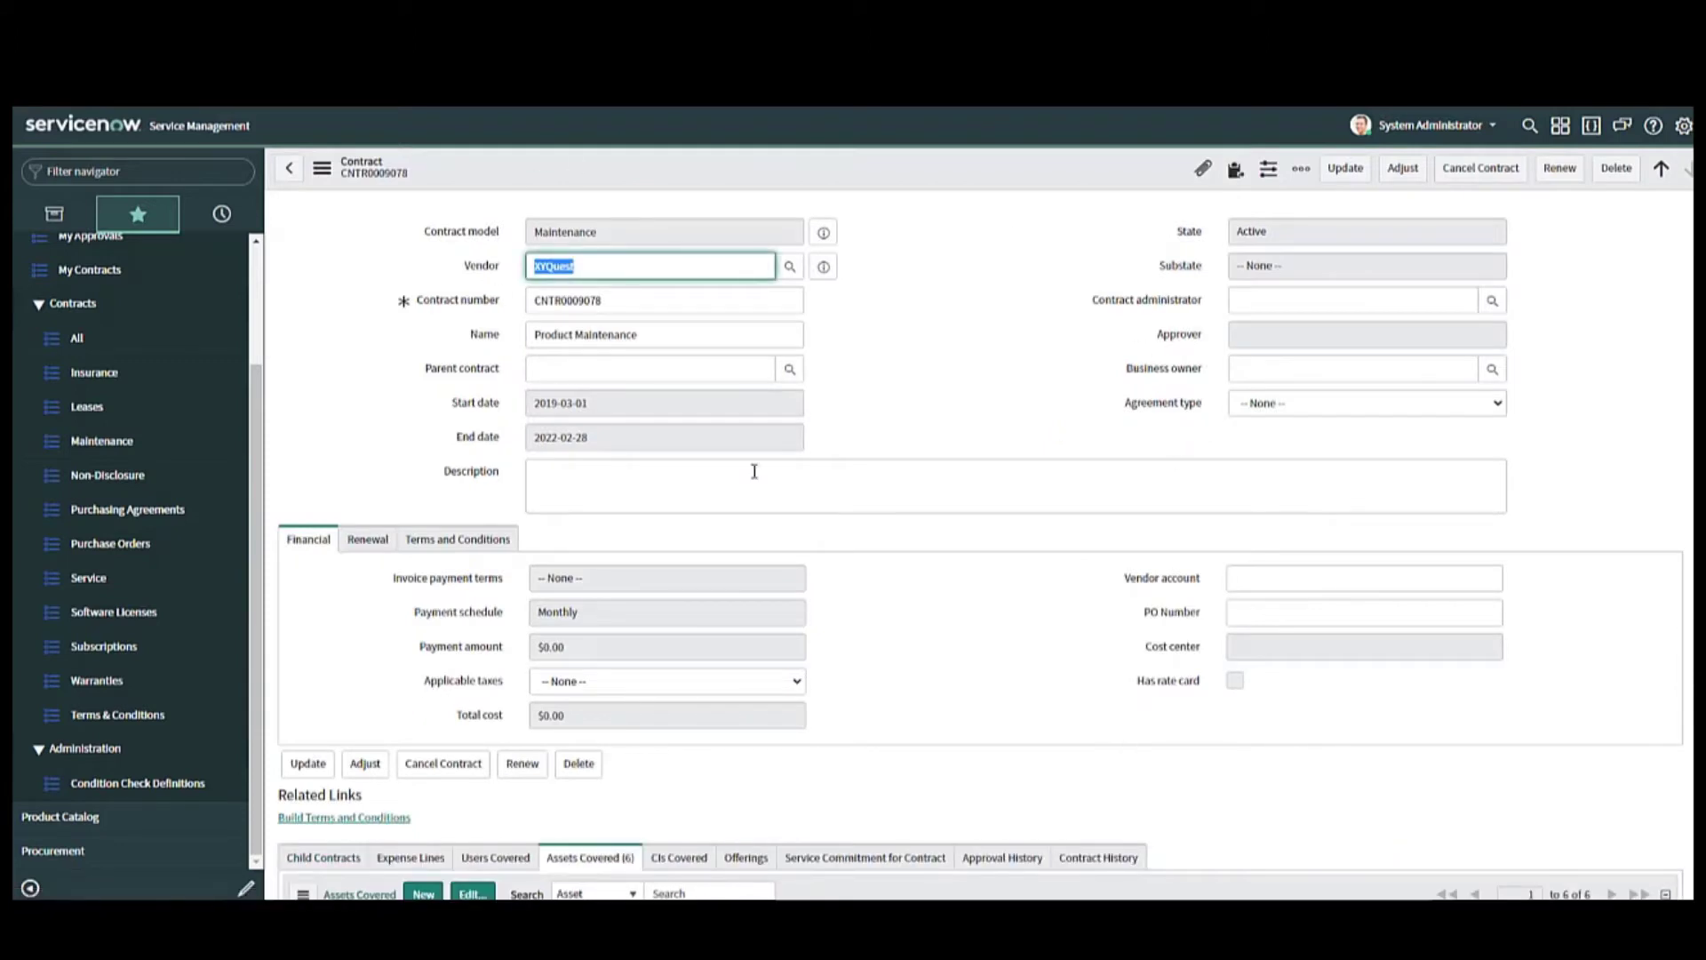
scroll(903, 584, "down", 1)
scroll(903, 584, "down", 3)
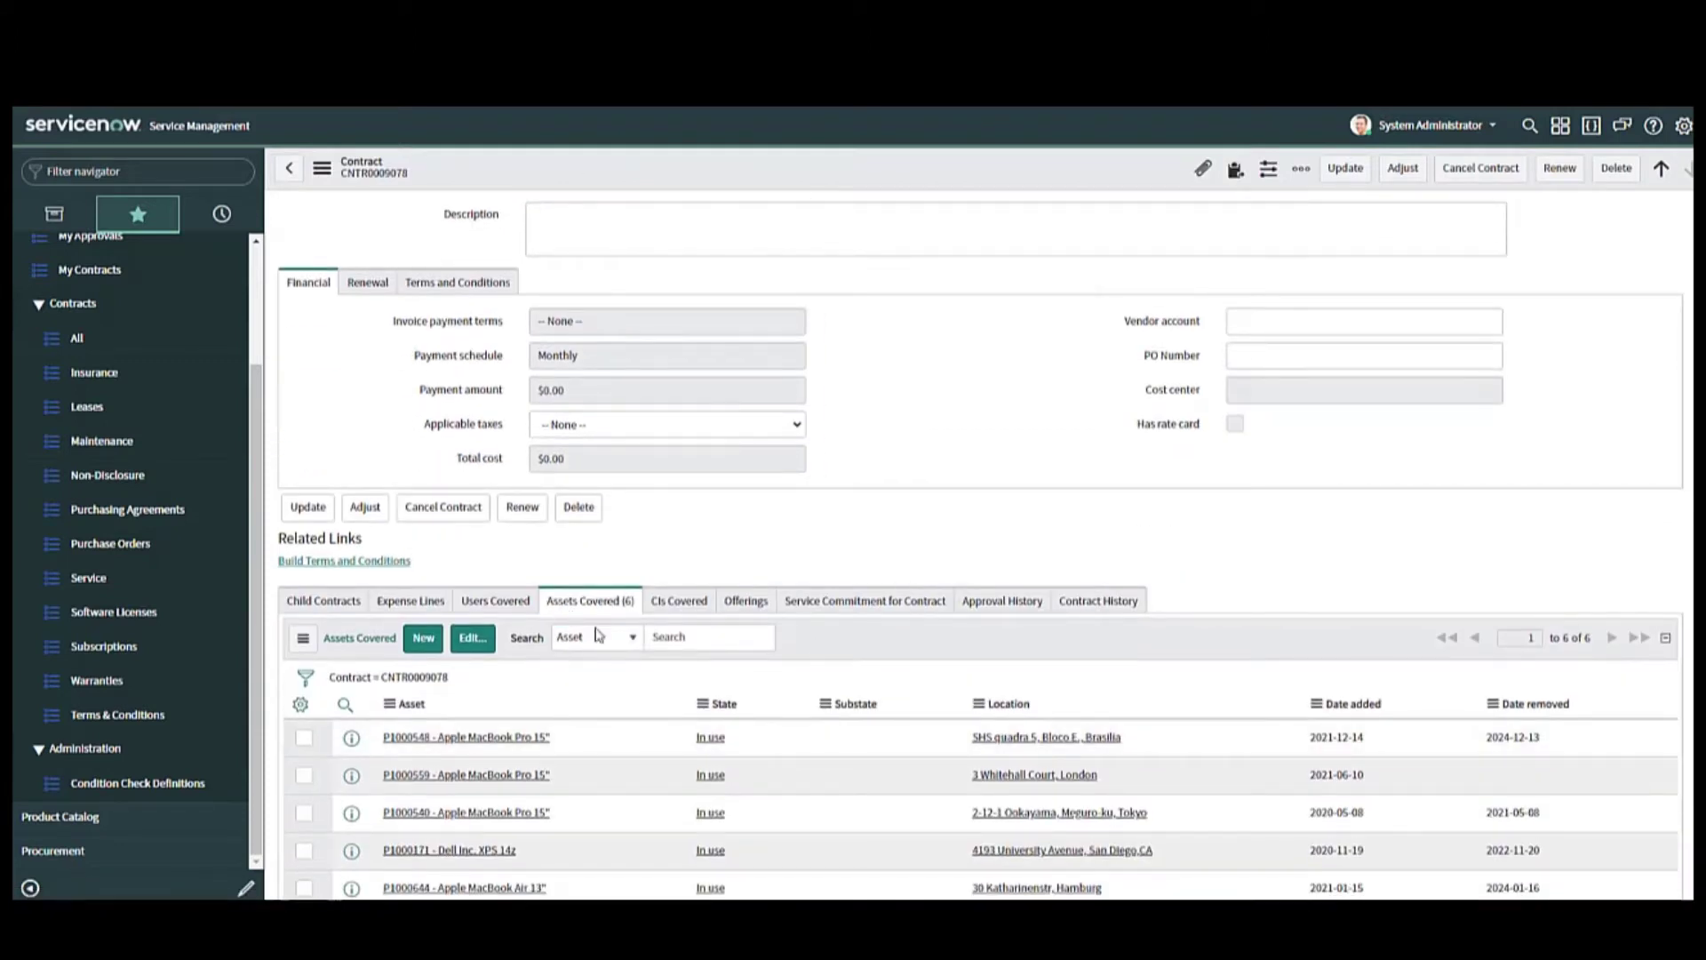
scroll(1016, 723, "up", 3)
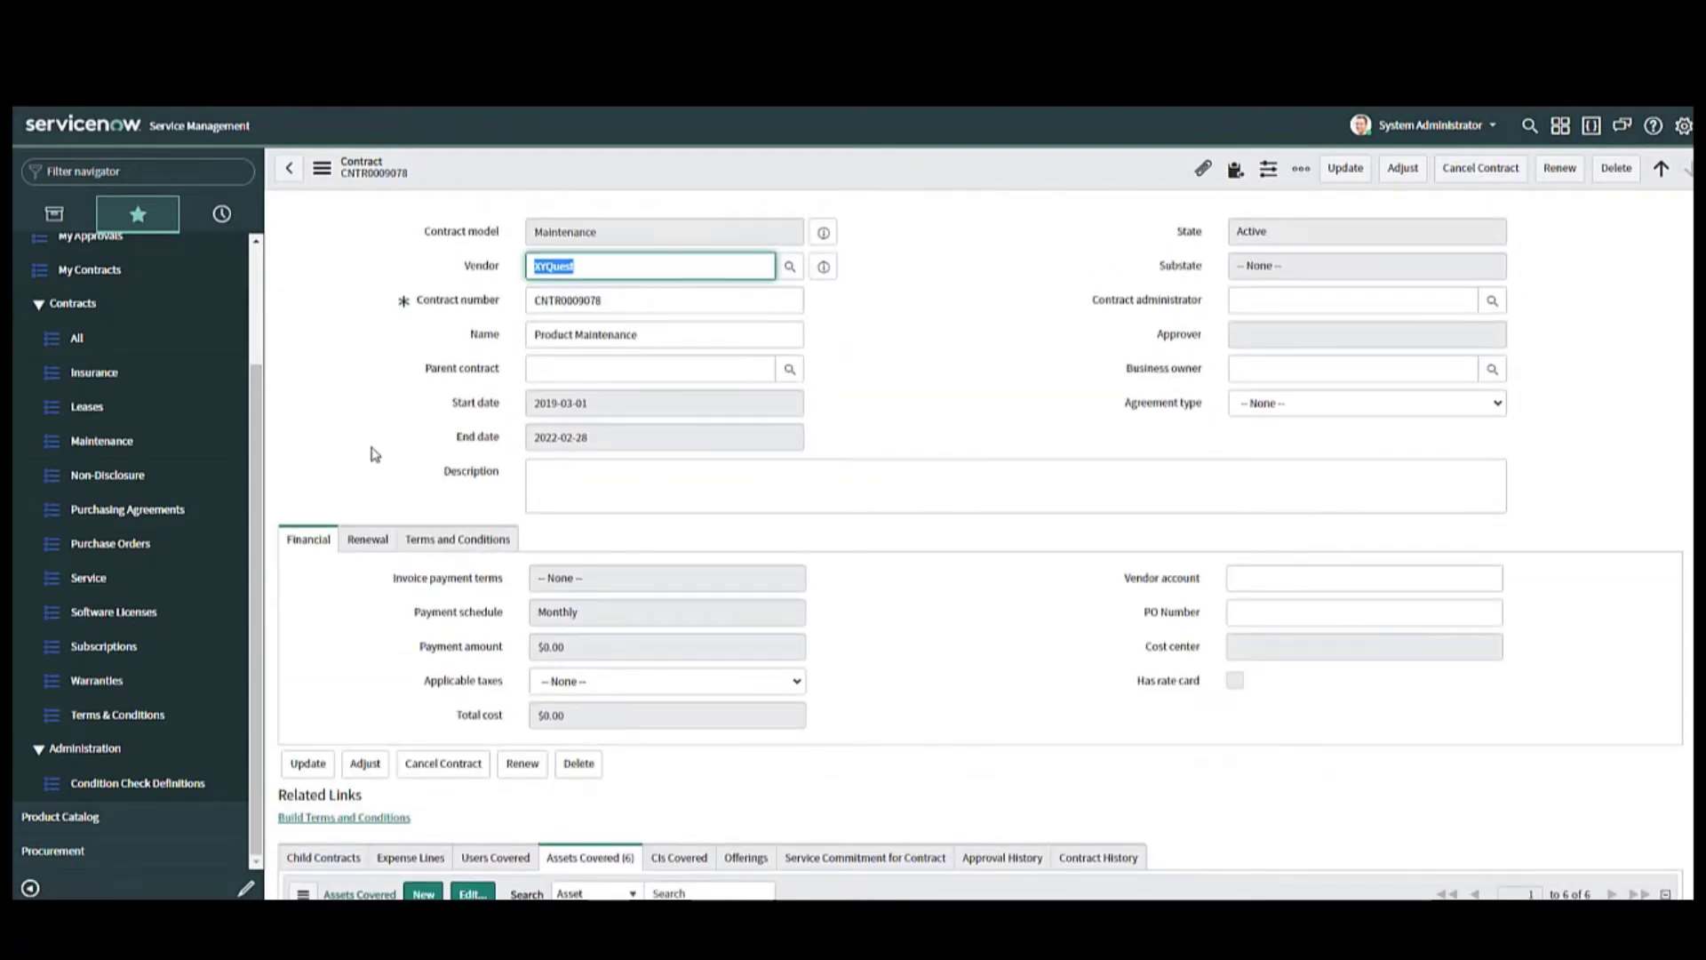
left_click_drag(255, 407, 253, 306)
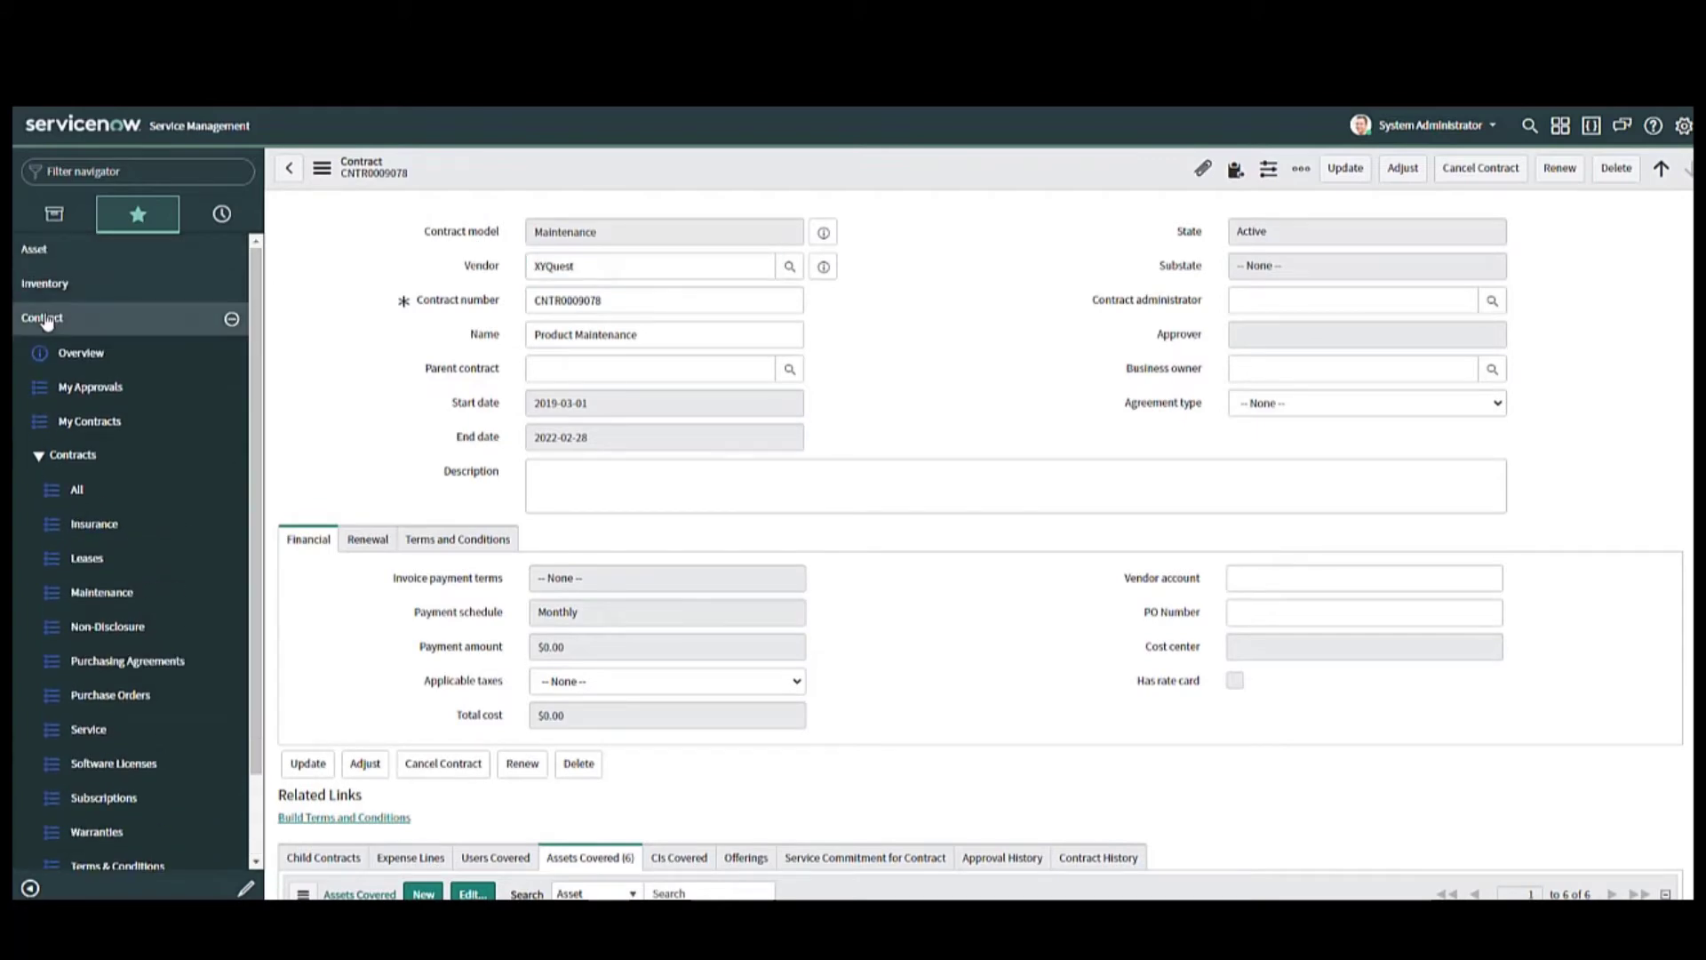
left_click(42, 317)
Step: Open the Apple MacBook Pro 15" hardware model (MD318LL/A, 129 assets) from Hardware Models
left_click(55, 356)
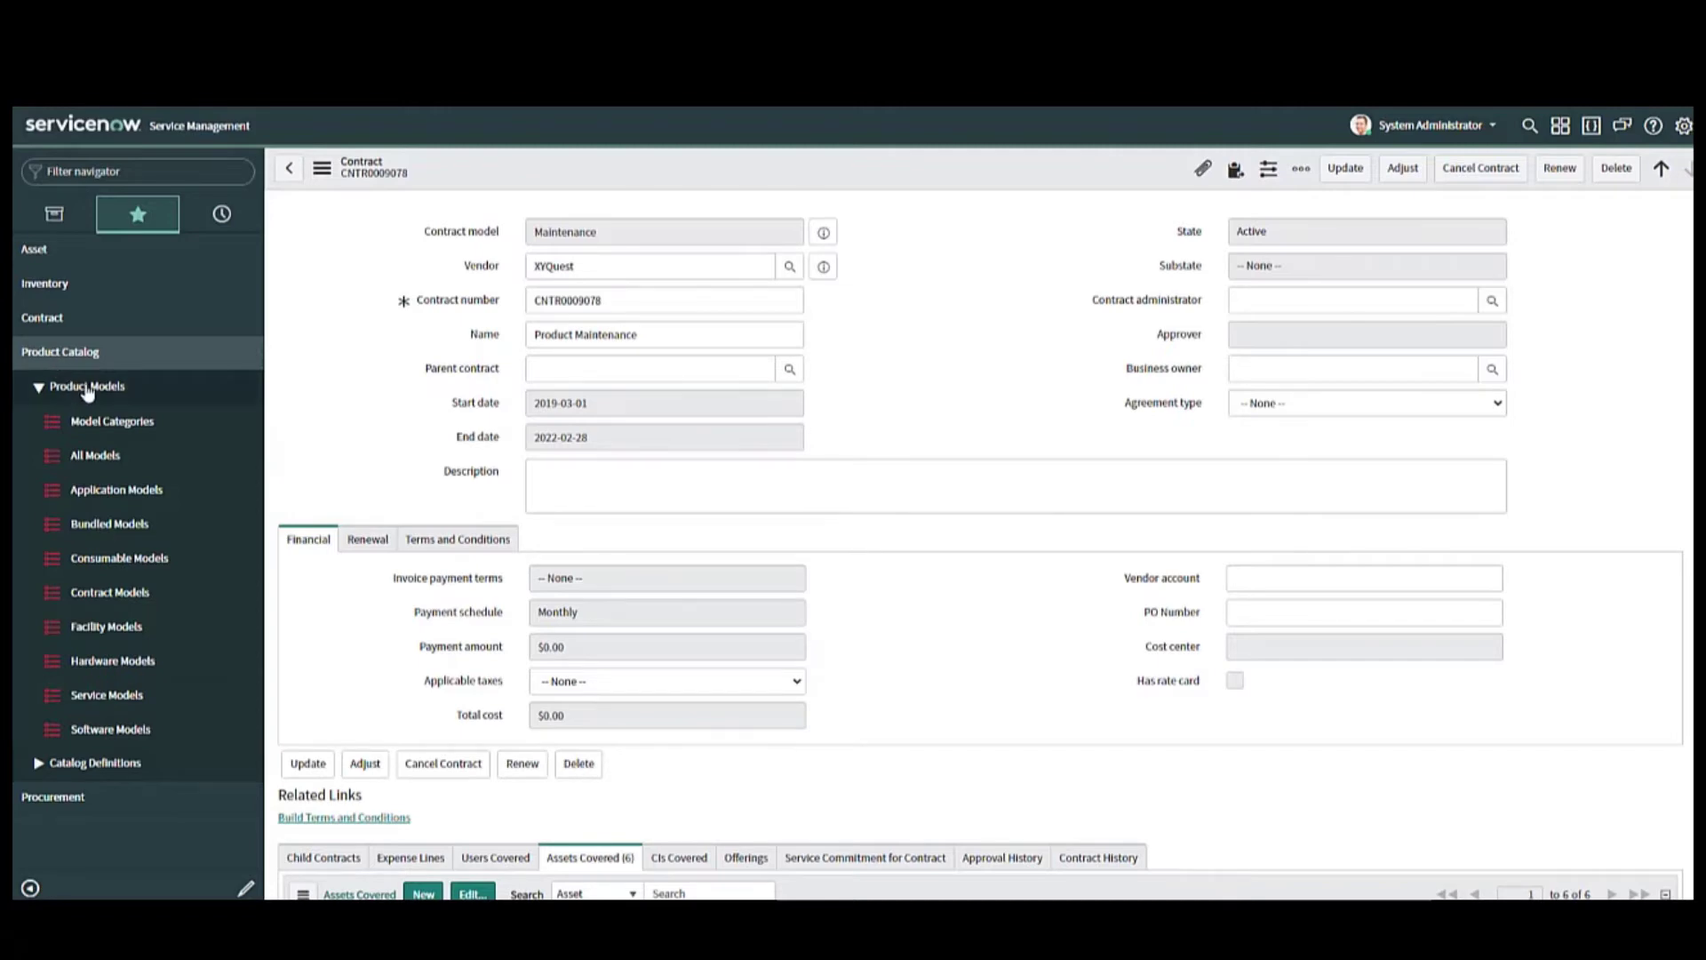
left_click(103, 665)
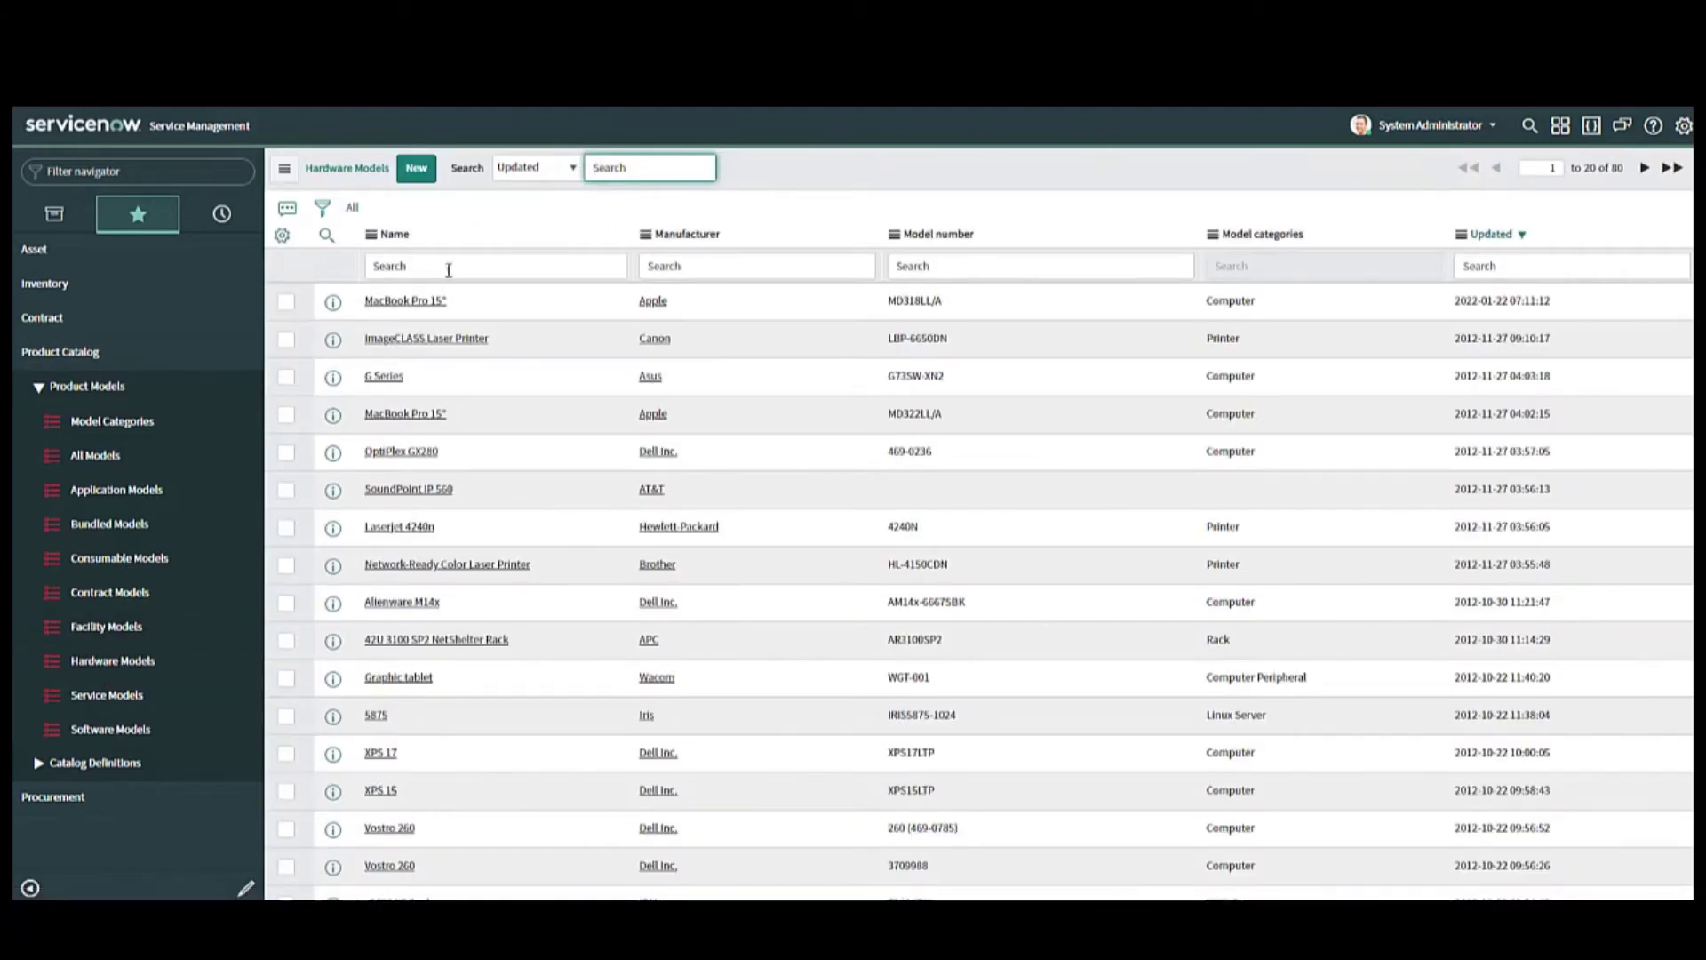
left_click(404, 305)
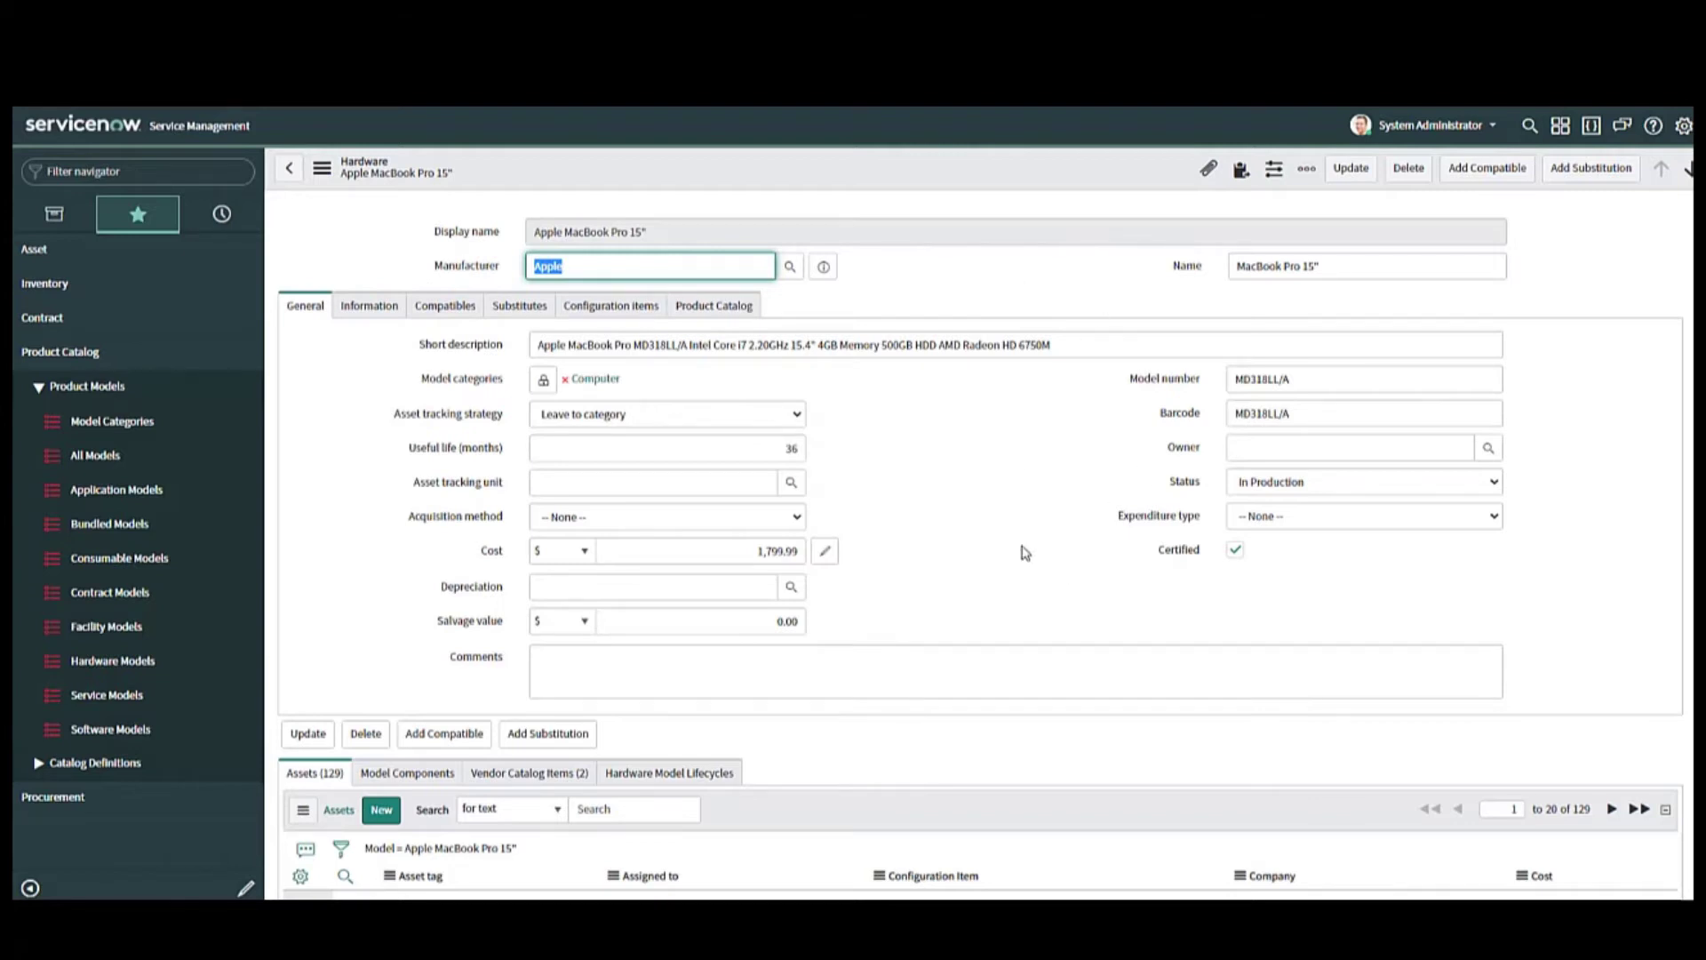
left_click(57, 356)
Step: Browse Procurement Requests and Purchase Orders, ending on the 16 receiving slips
left_click(50, 391)
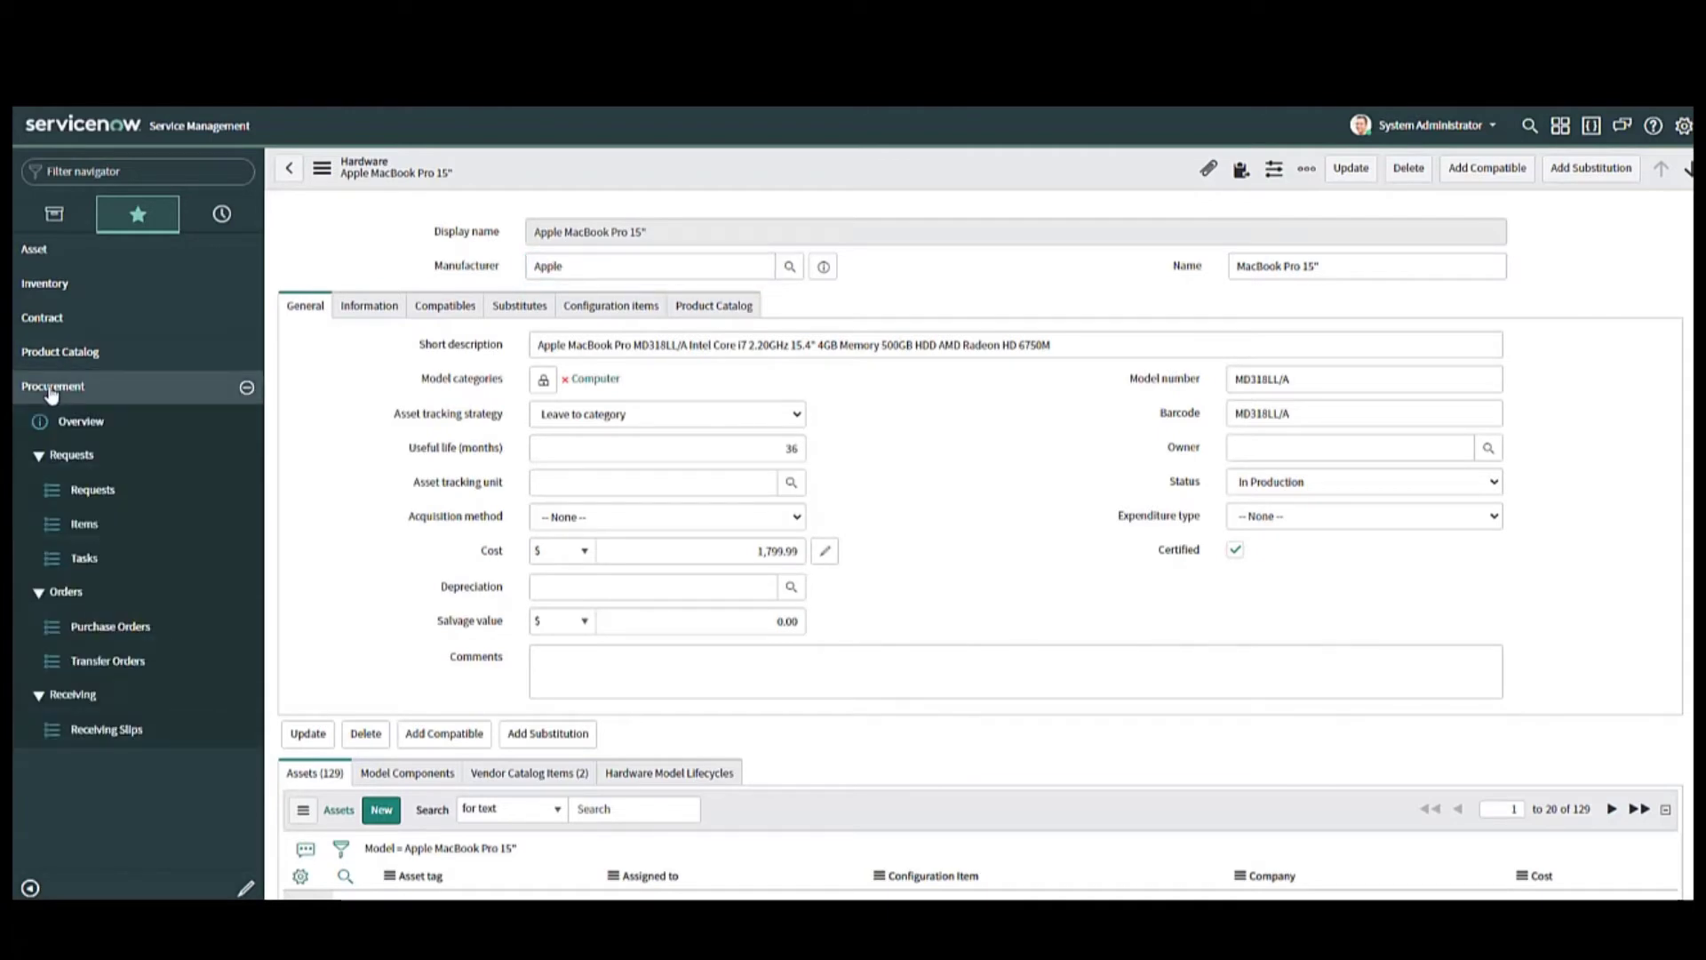
left_click(91, 494)
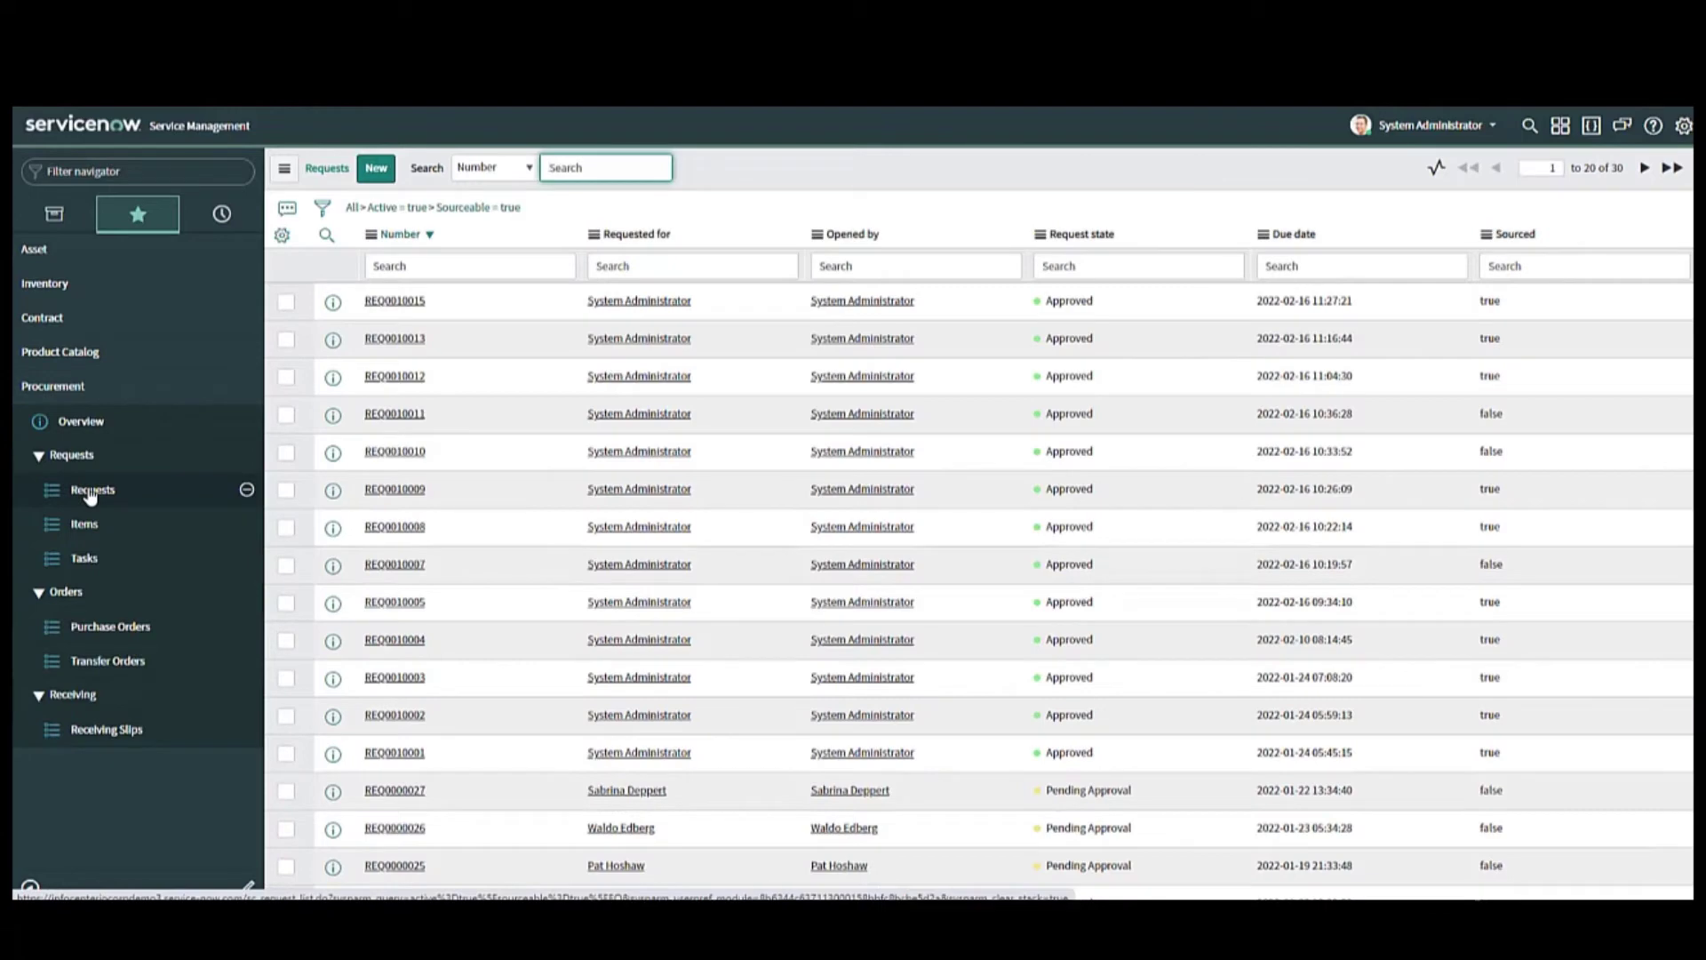
left_click(107, 628)
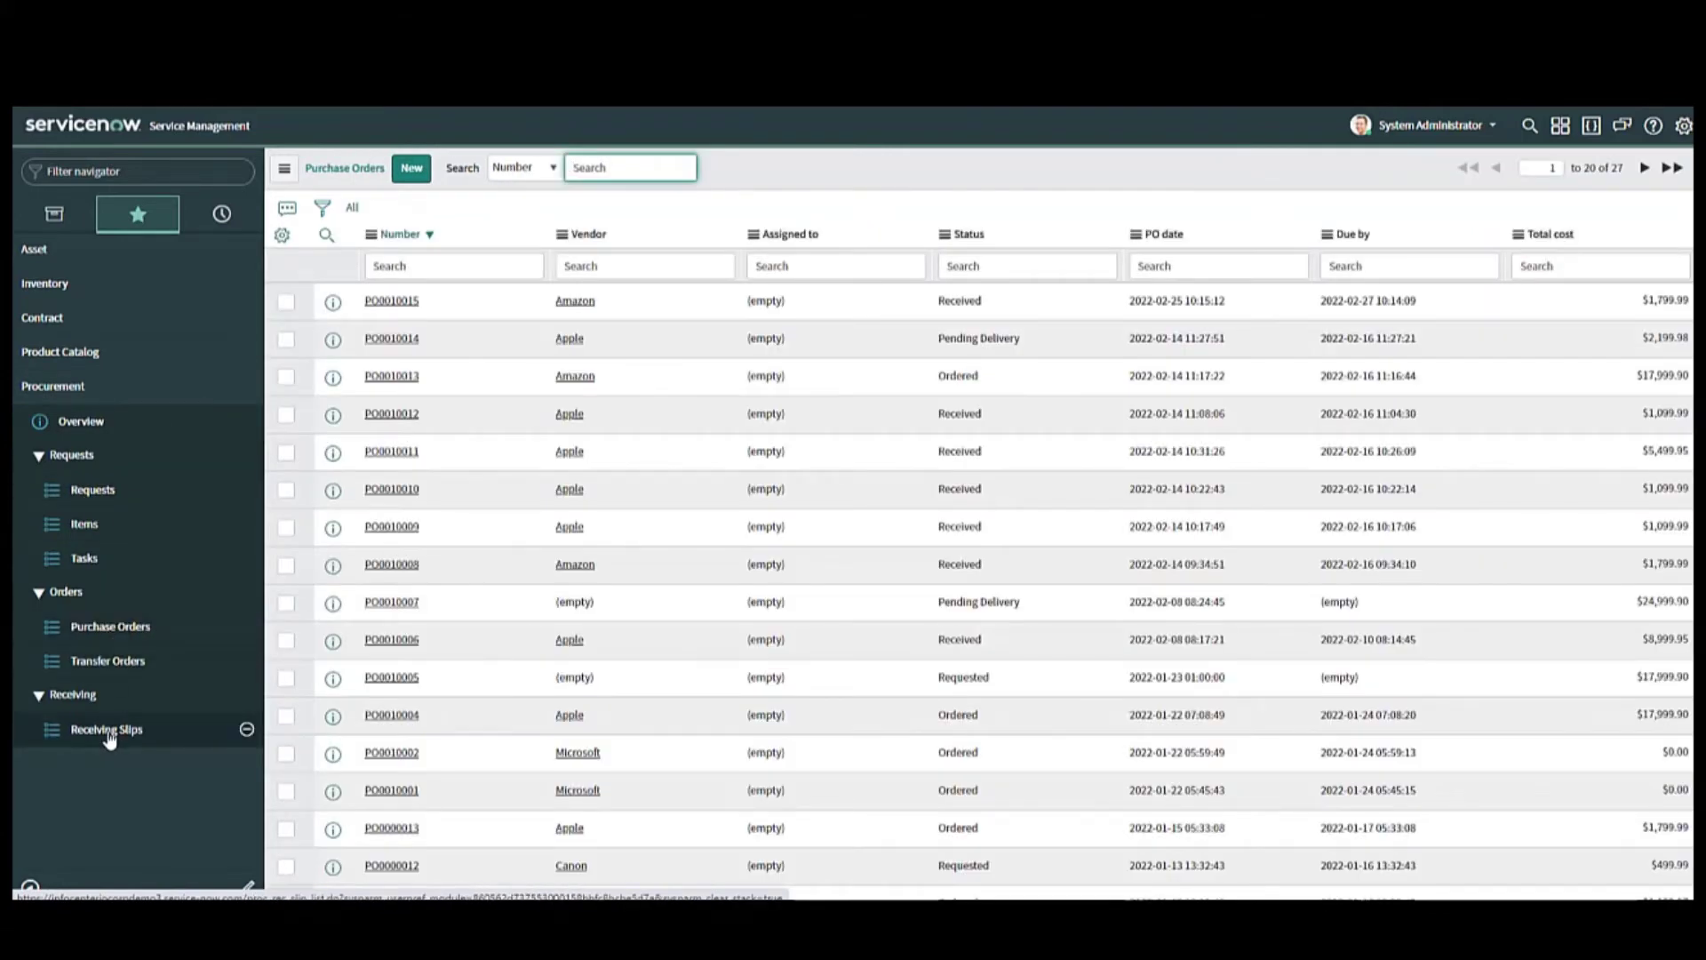
left_click(108, 732)
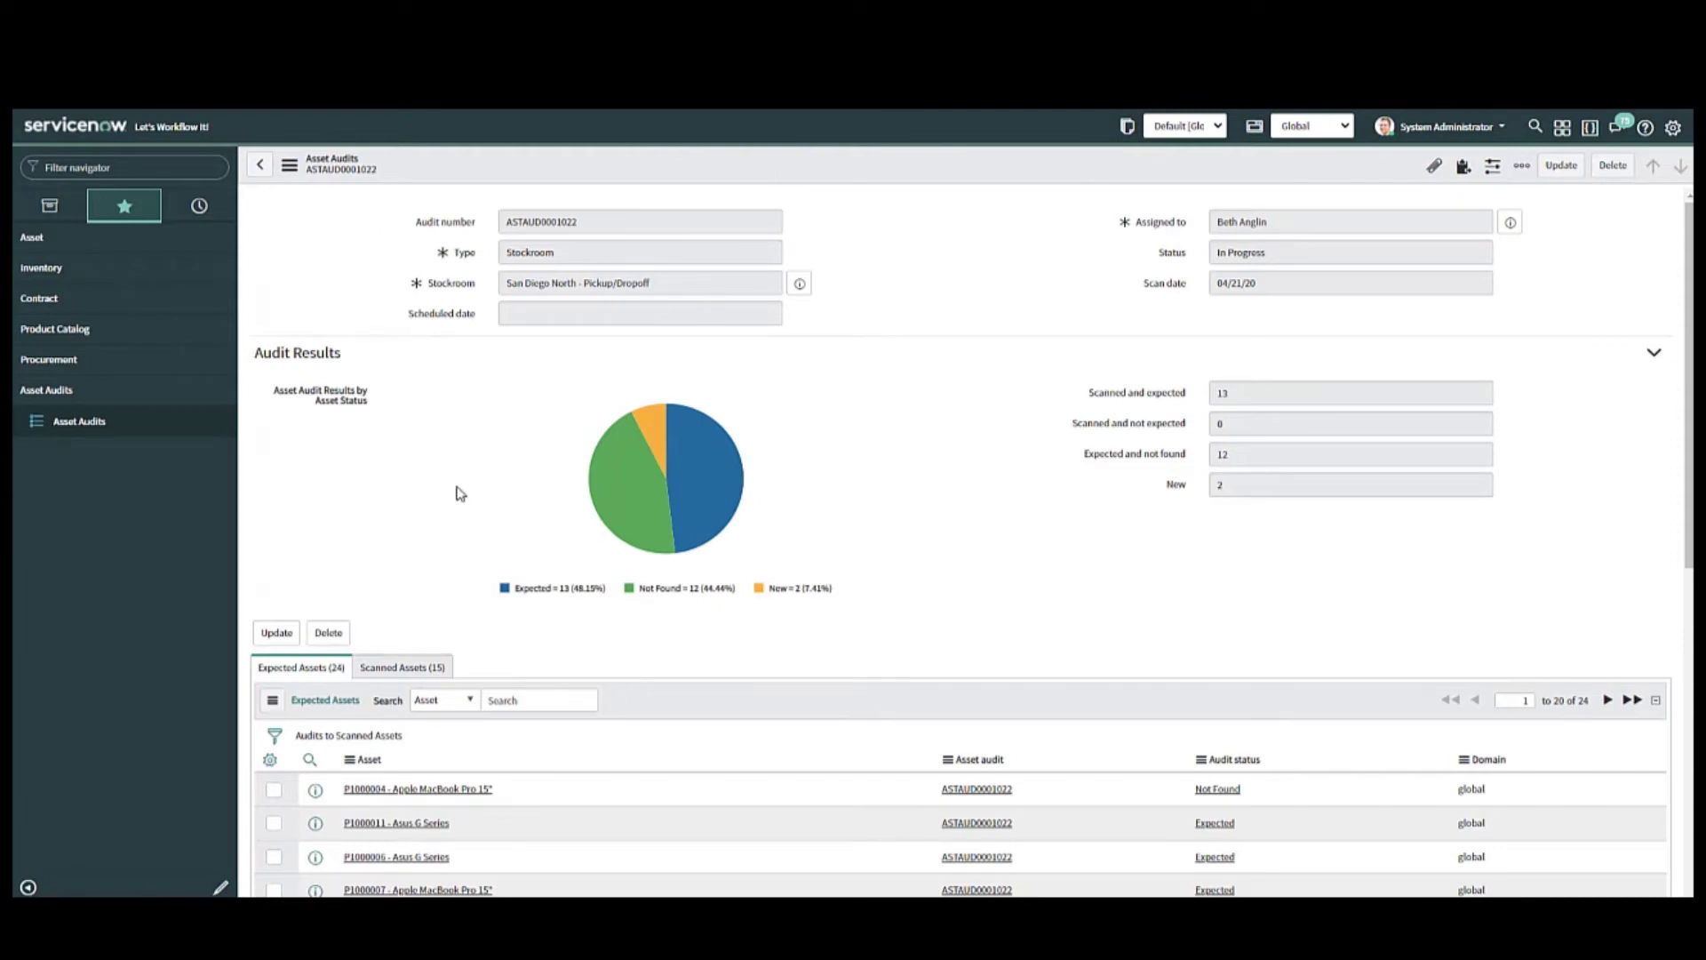
Step: Scroll down the audit record and switch to its Scanned Assets tab
scroll(457, 491, "down", 1)
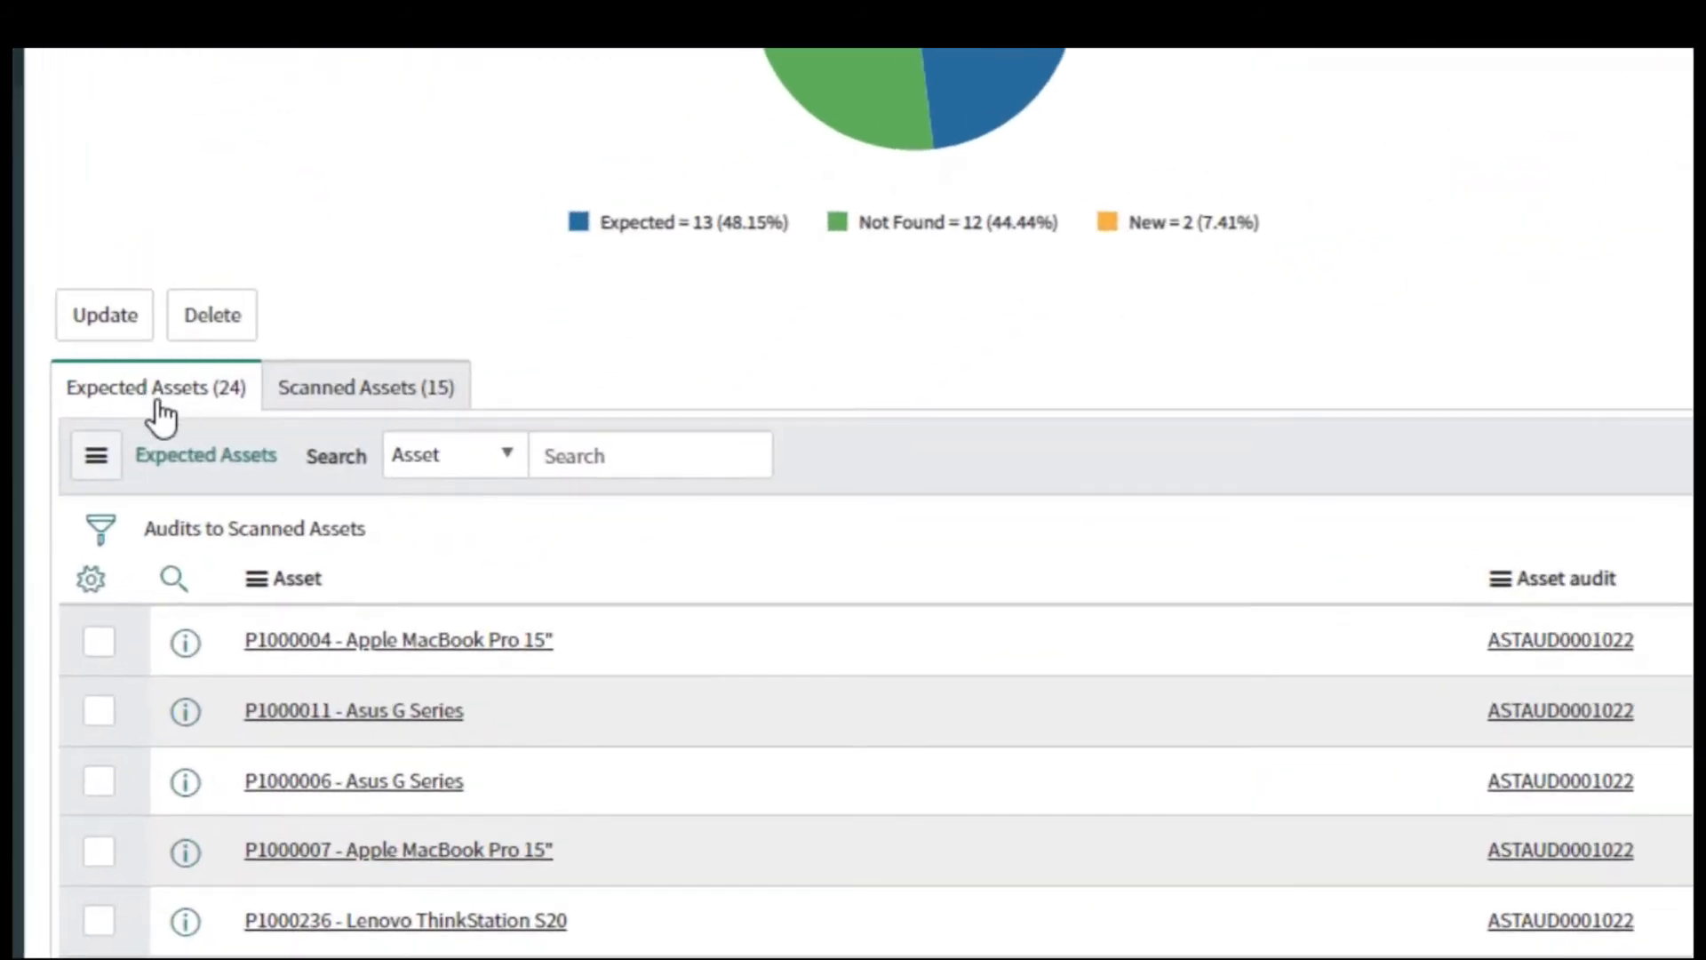
left_click(383, 405)
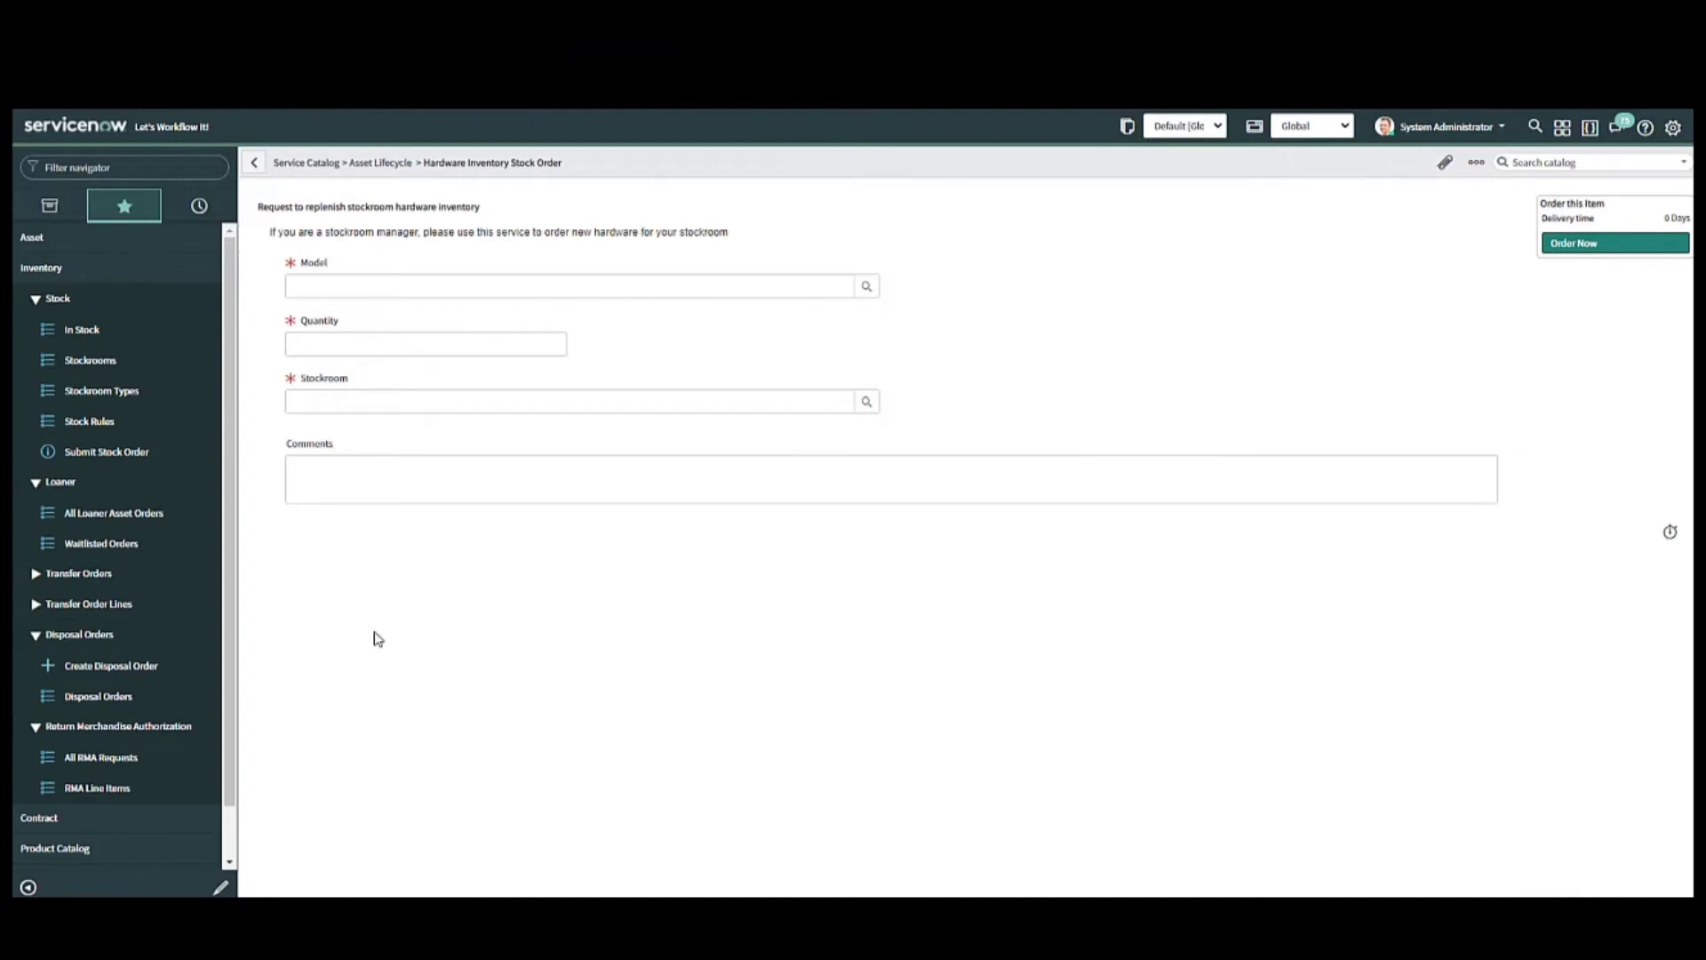
Step: Visit Stock Order, Loaner Asset Orders and Disposal Order pages, ending on the RMA Requests list
left_click(103, 455)
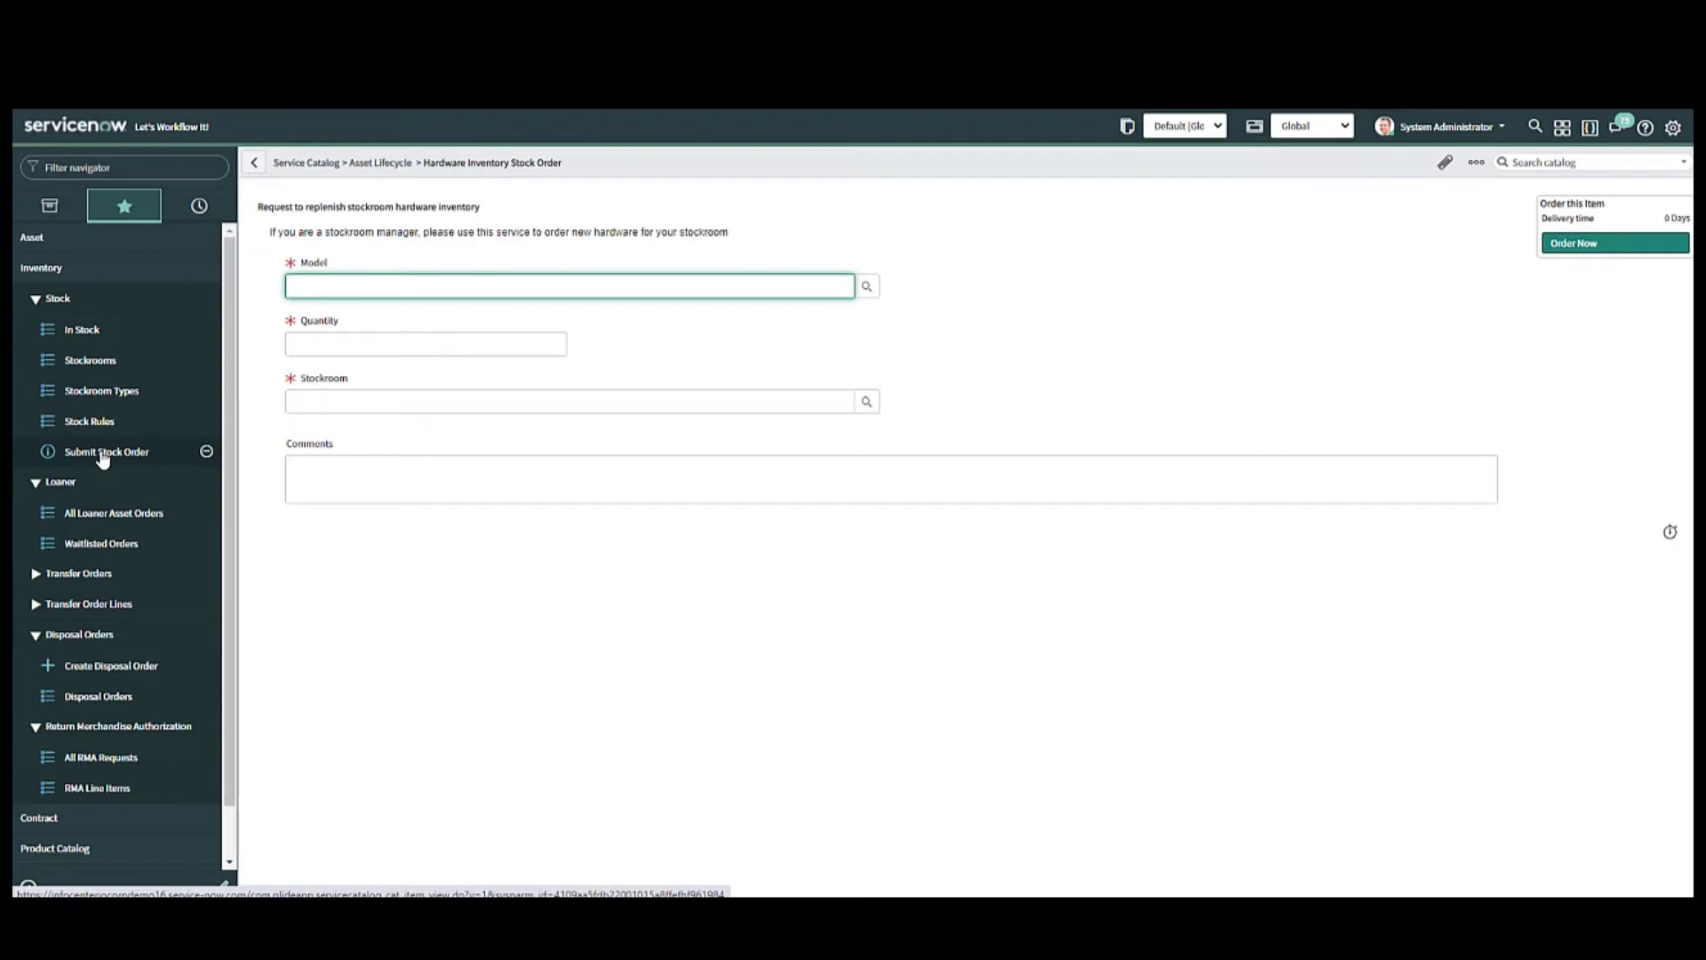
left_click(93, 516)
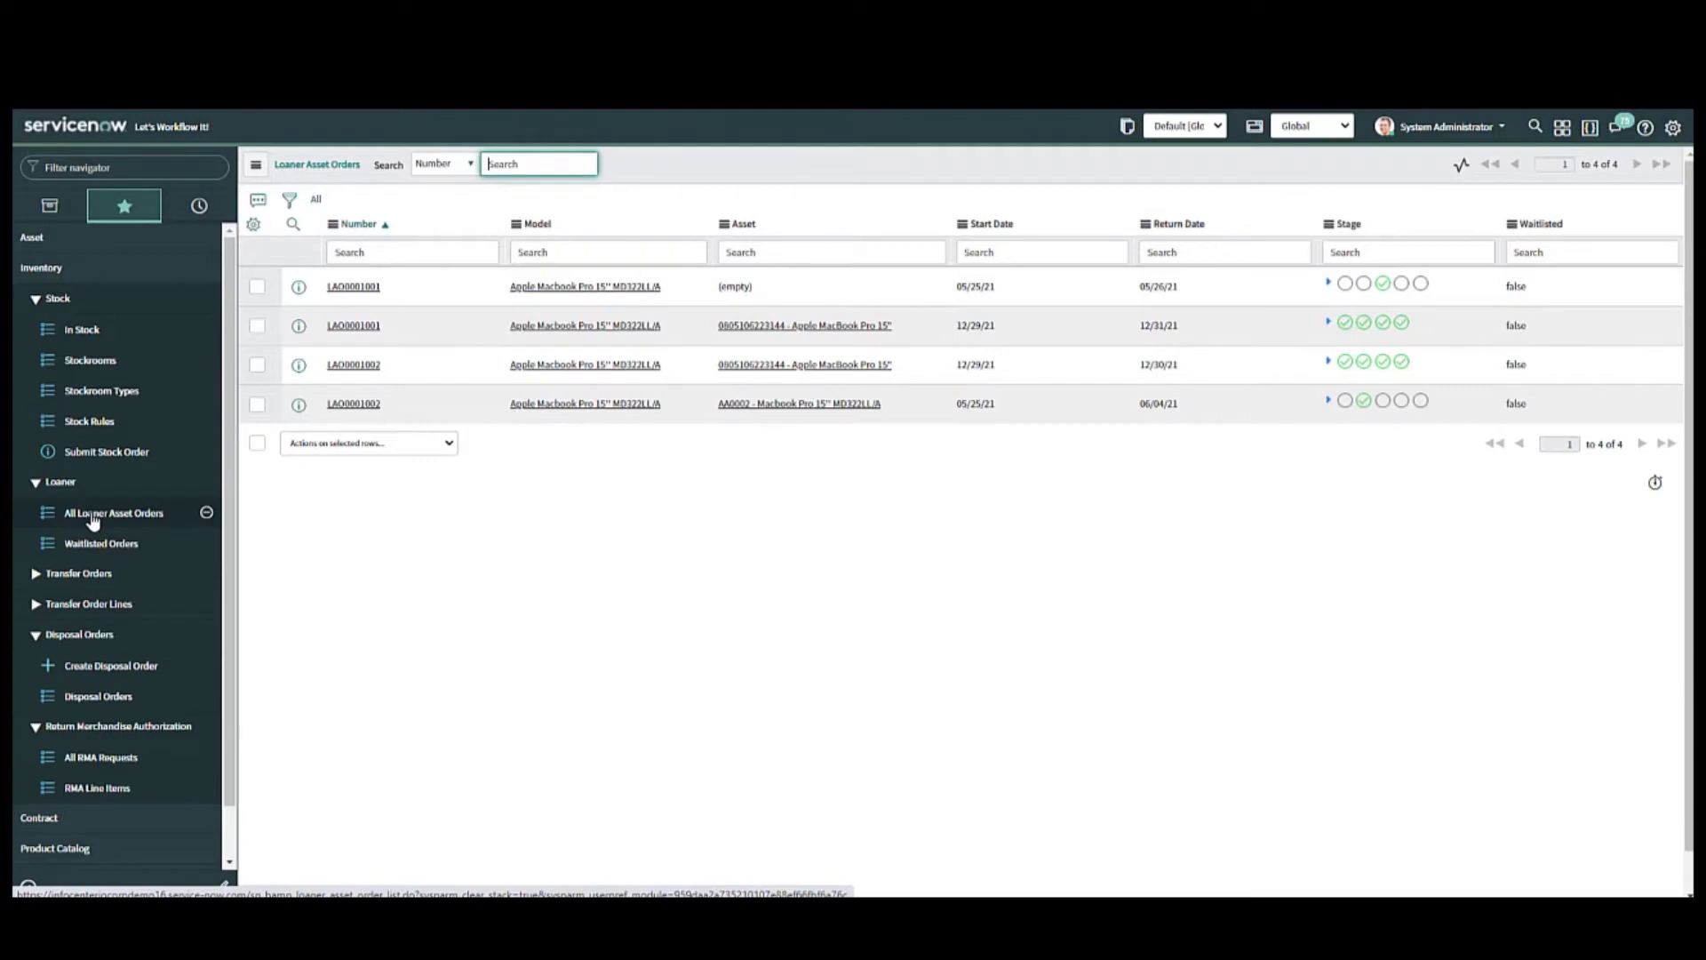
left_click(103, 673)
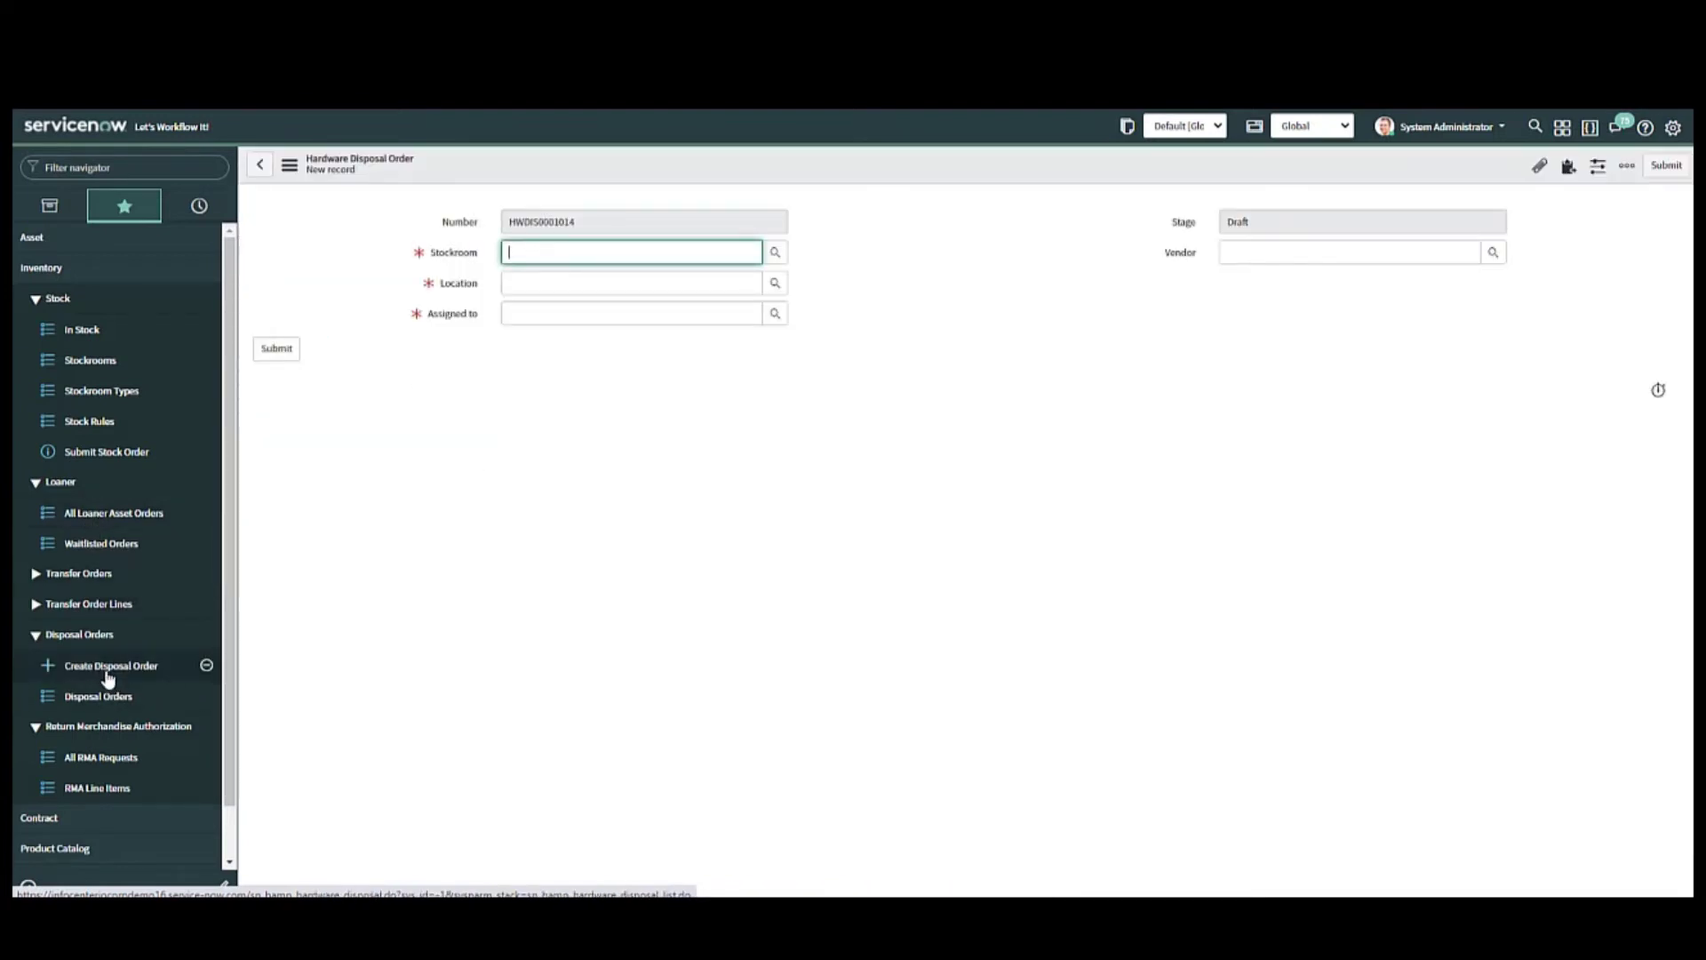
left_click(102, 761)
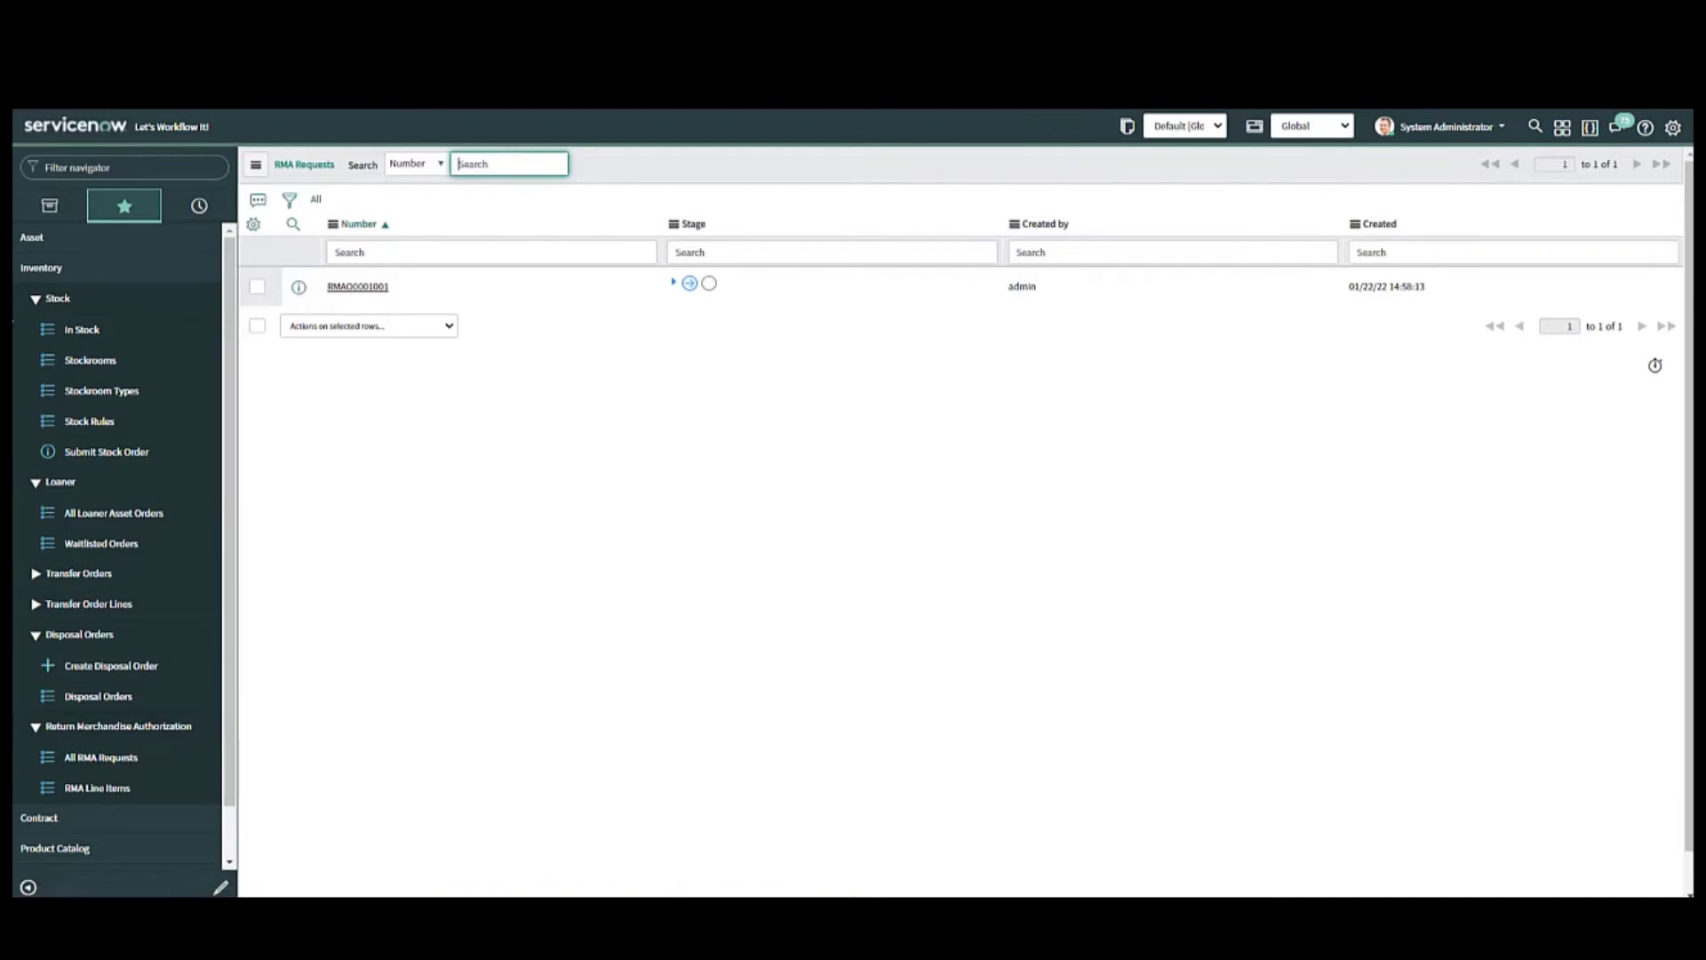
left_click(38, 274)
Step: Expand Procurement and open the Import Shipment Notifications page
left_click(40, 361)
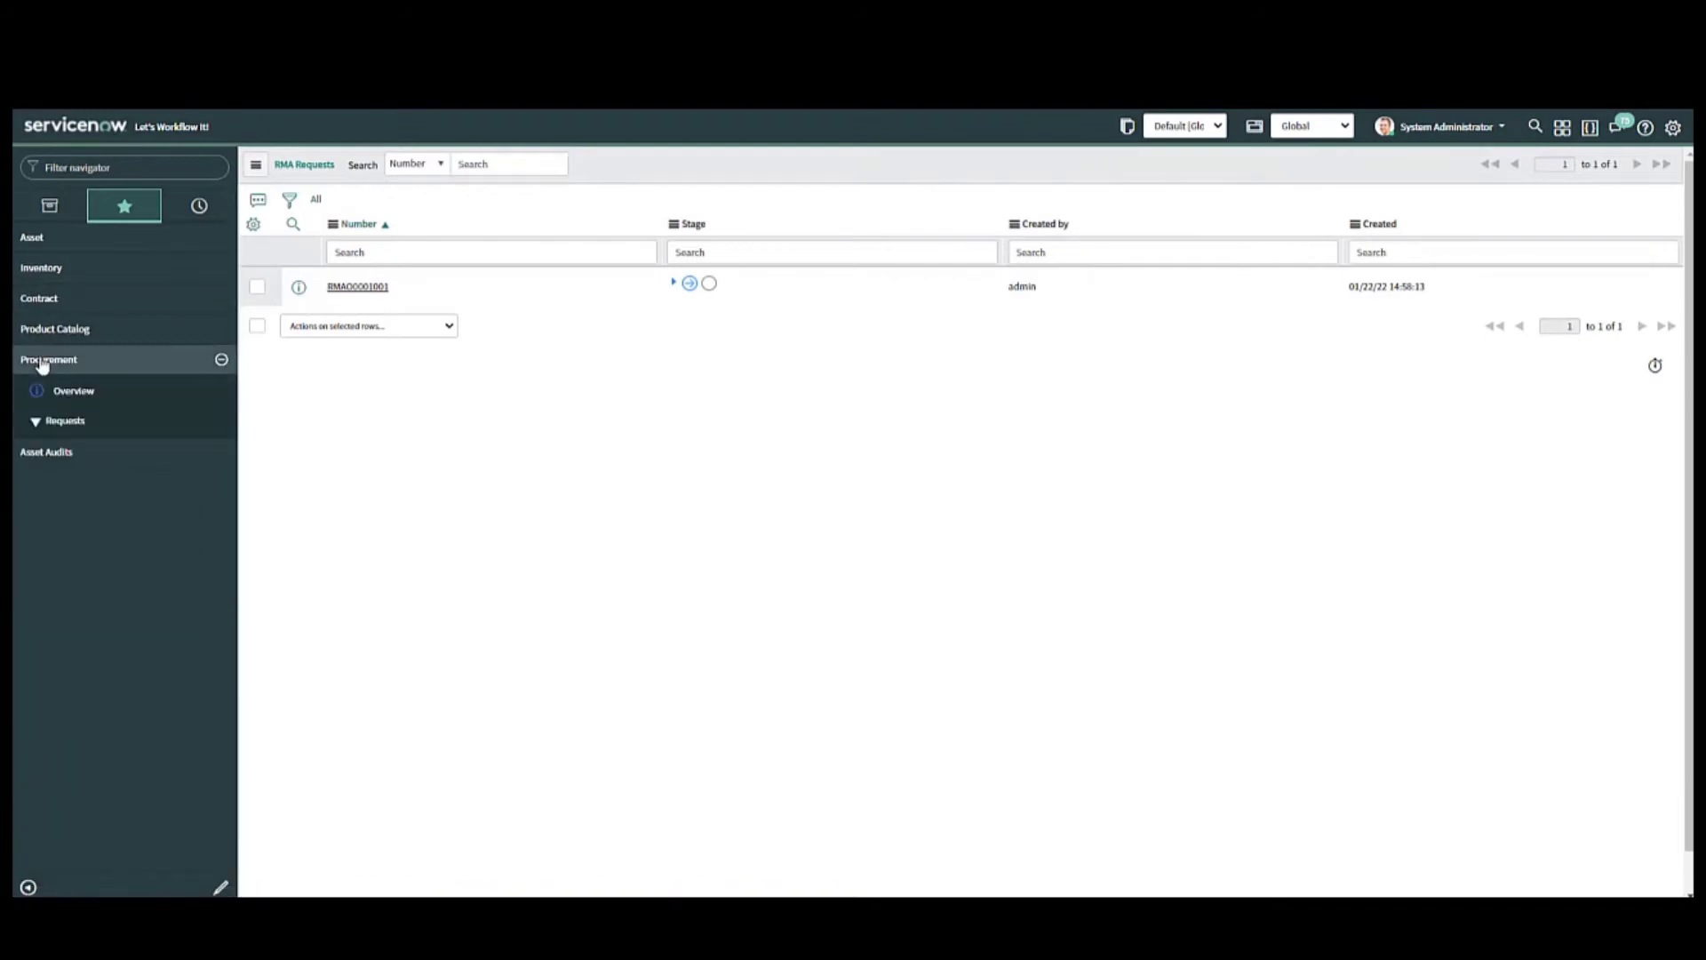
left_click(109, 638)
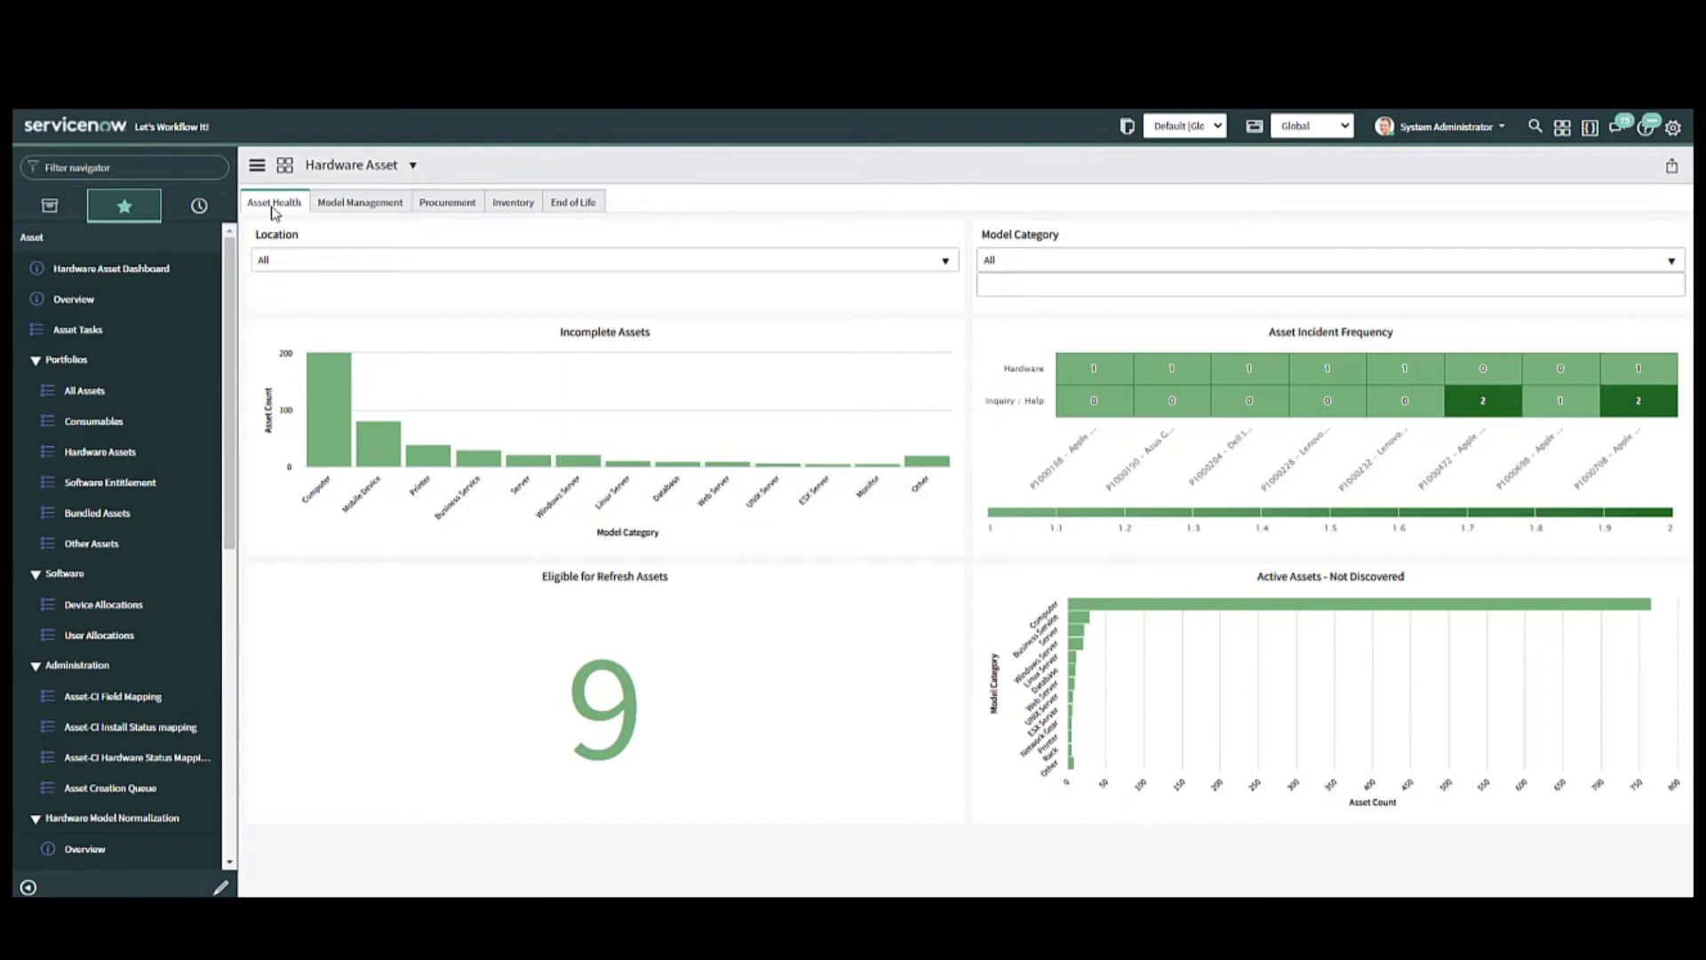
Step: Cycle the dashboard through Model Management, Procurement, Inventory and End of Life views
left_click(354, 206)
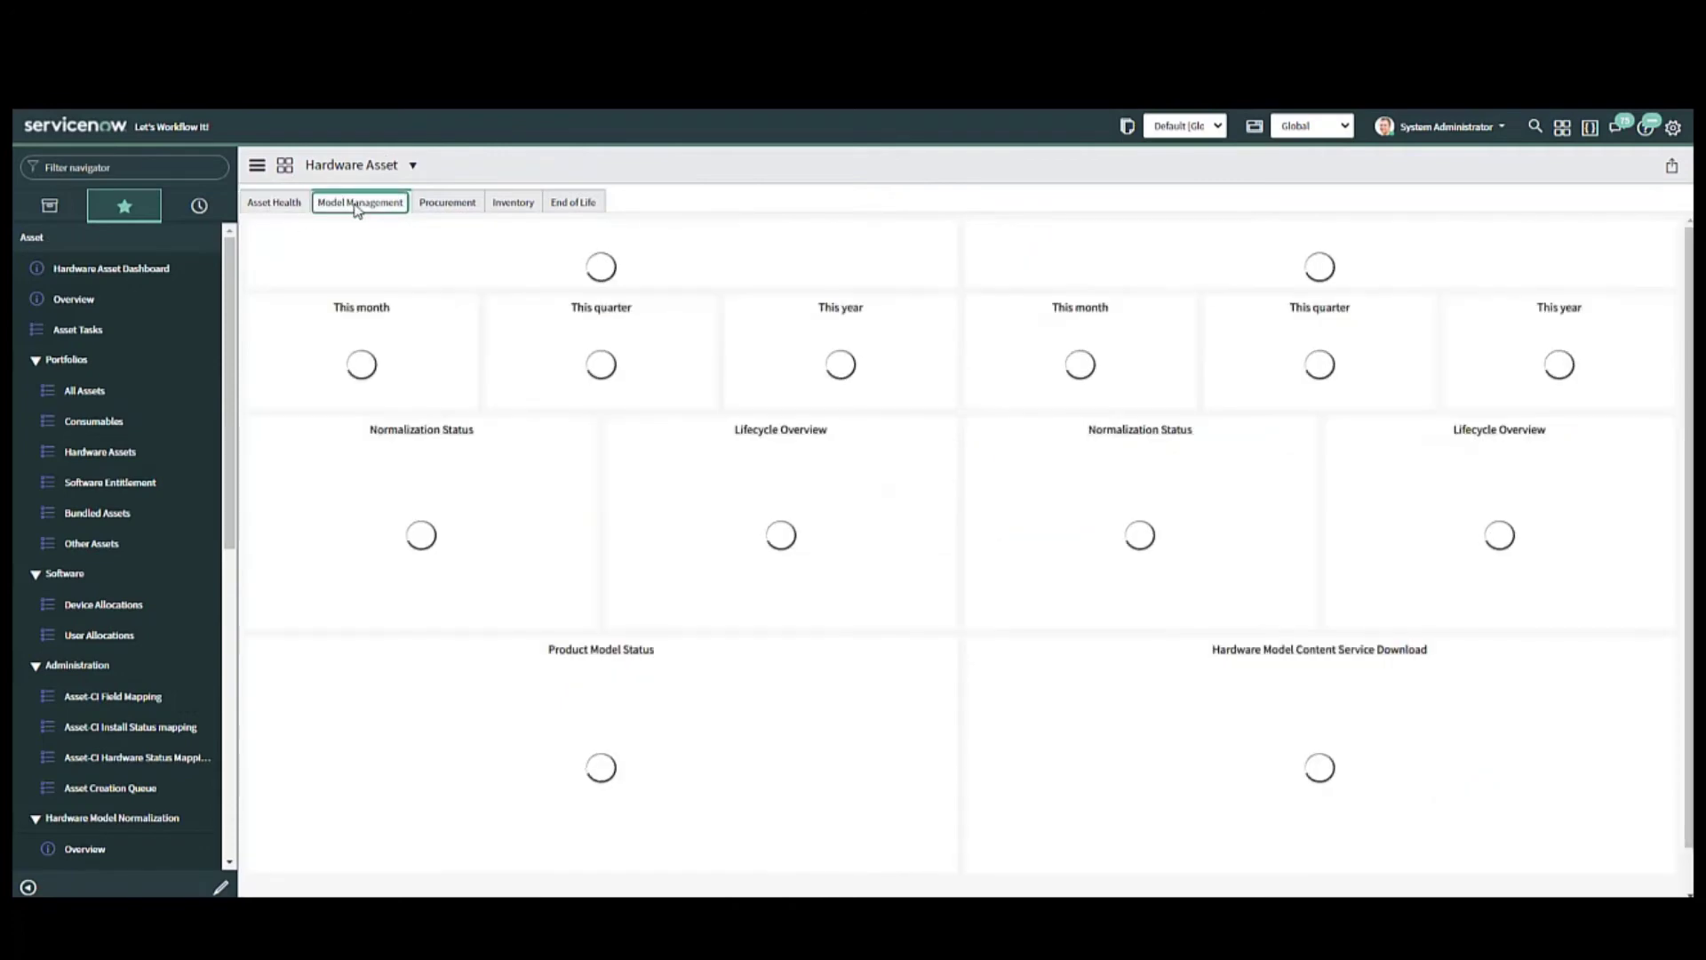
left_click(449, 208)
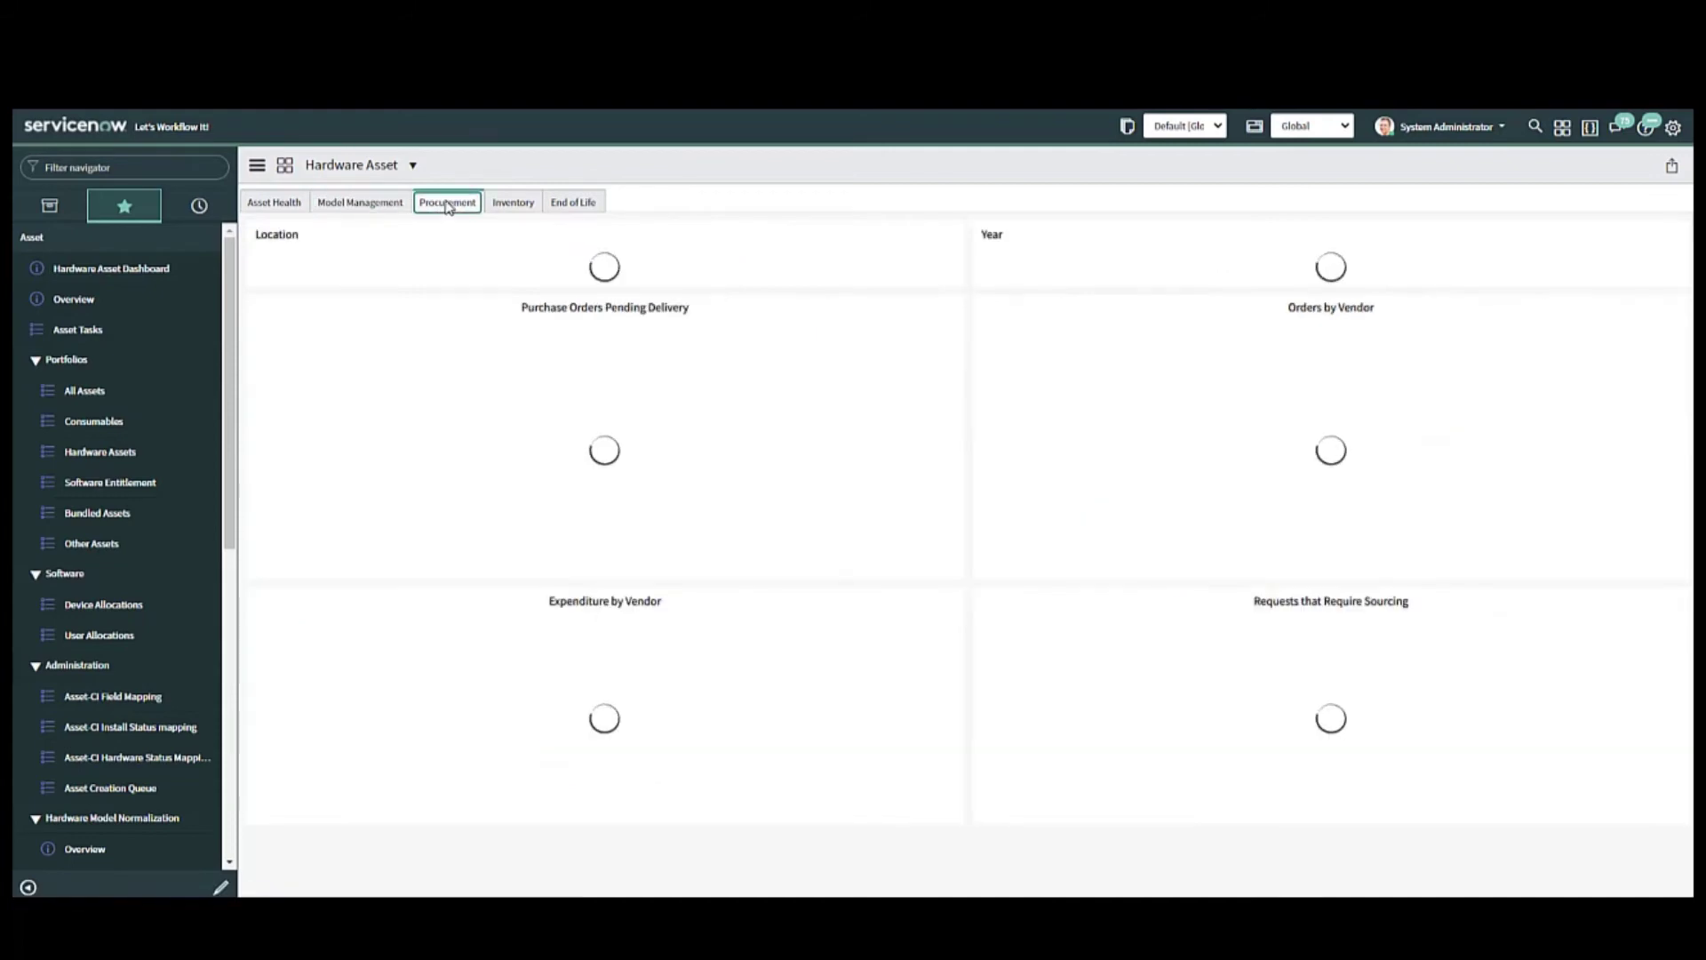
left_click(512, 205)
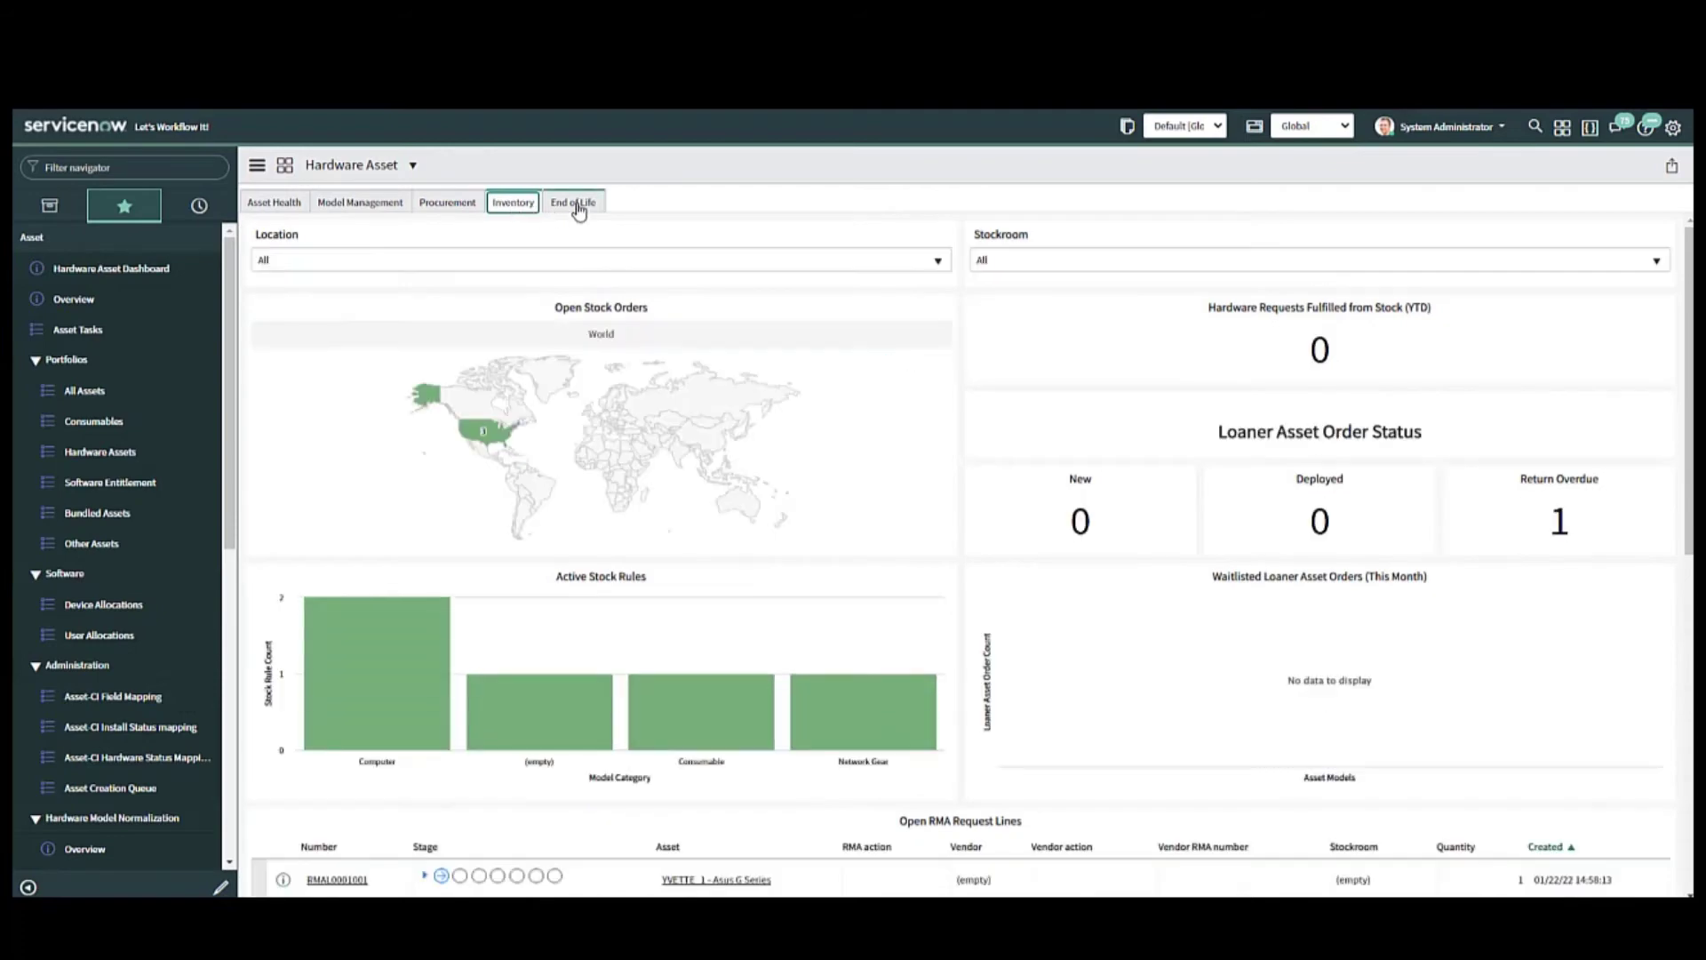
left_click(576, 205)
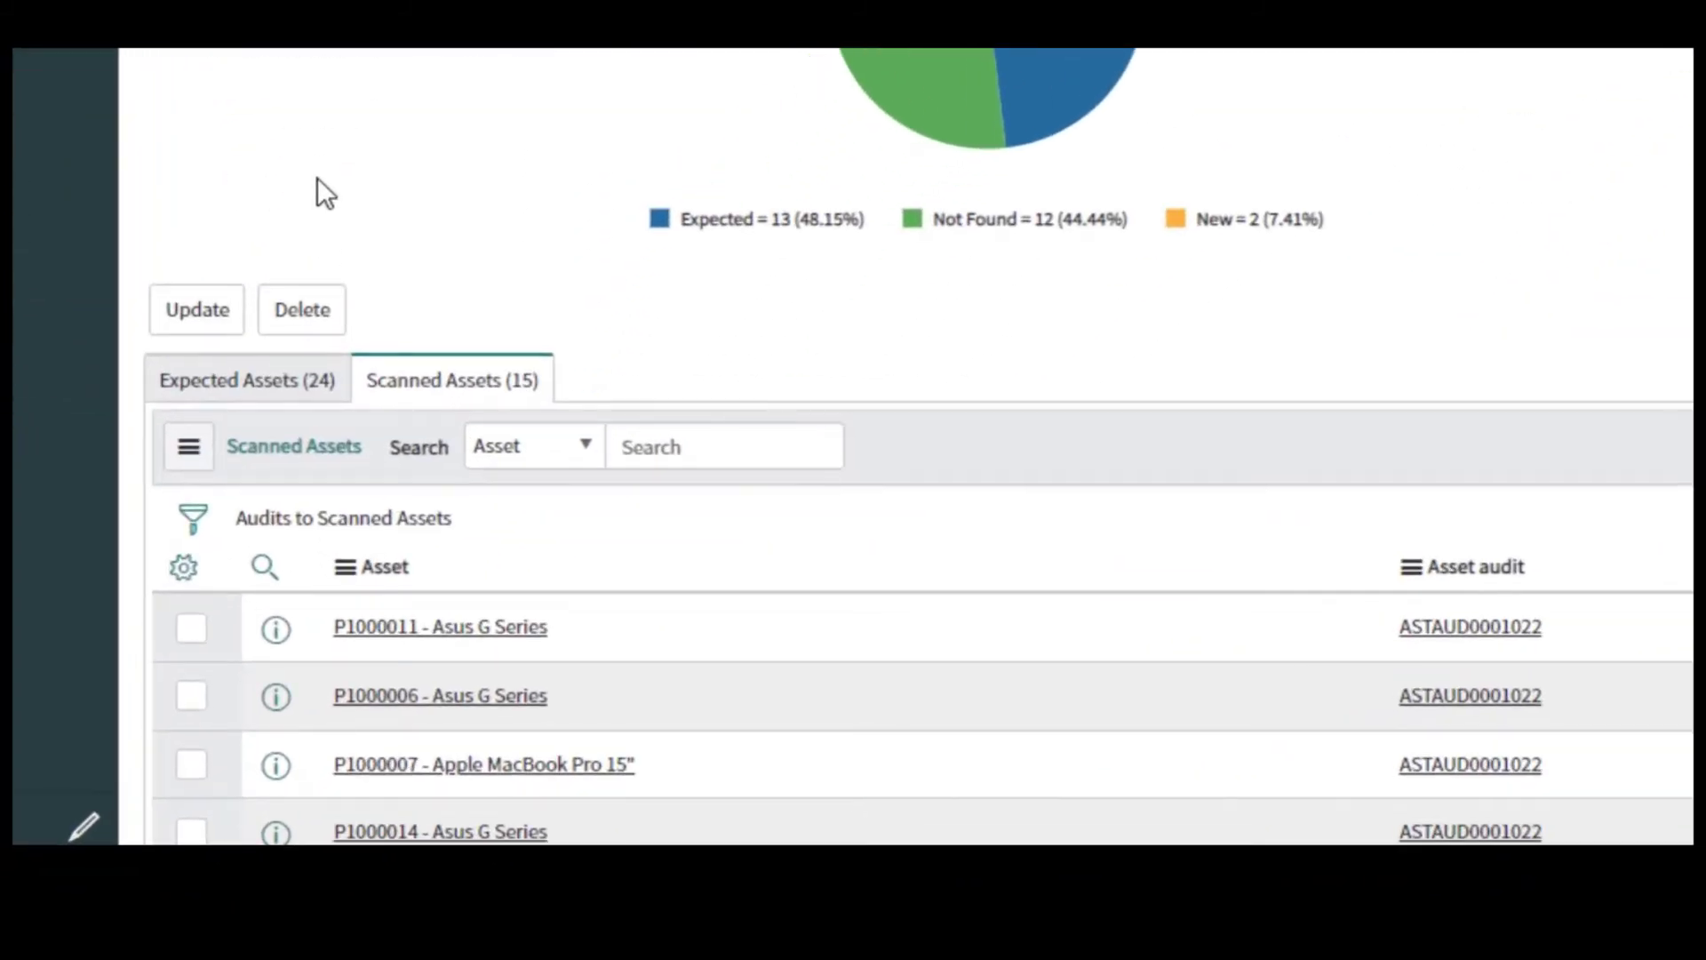
Step: Review the audit's Expected Assets list, then return to Scanned Assets
scroll(471, 188, "down", 2)
left_click(249, 220)
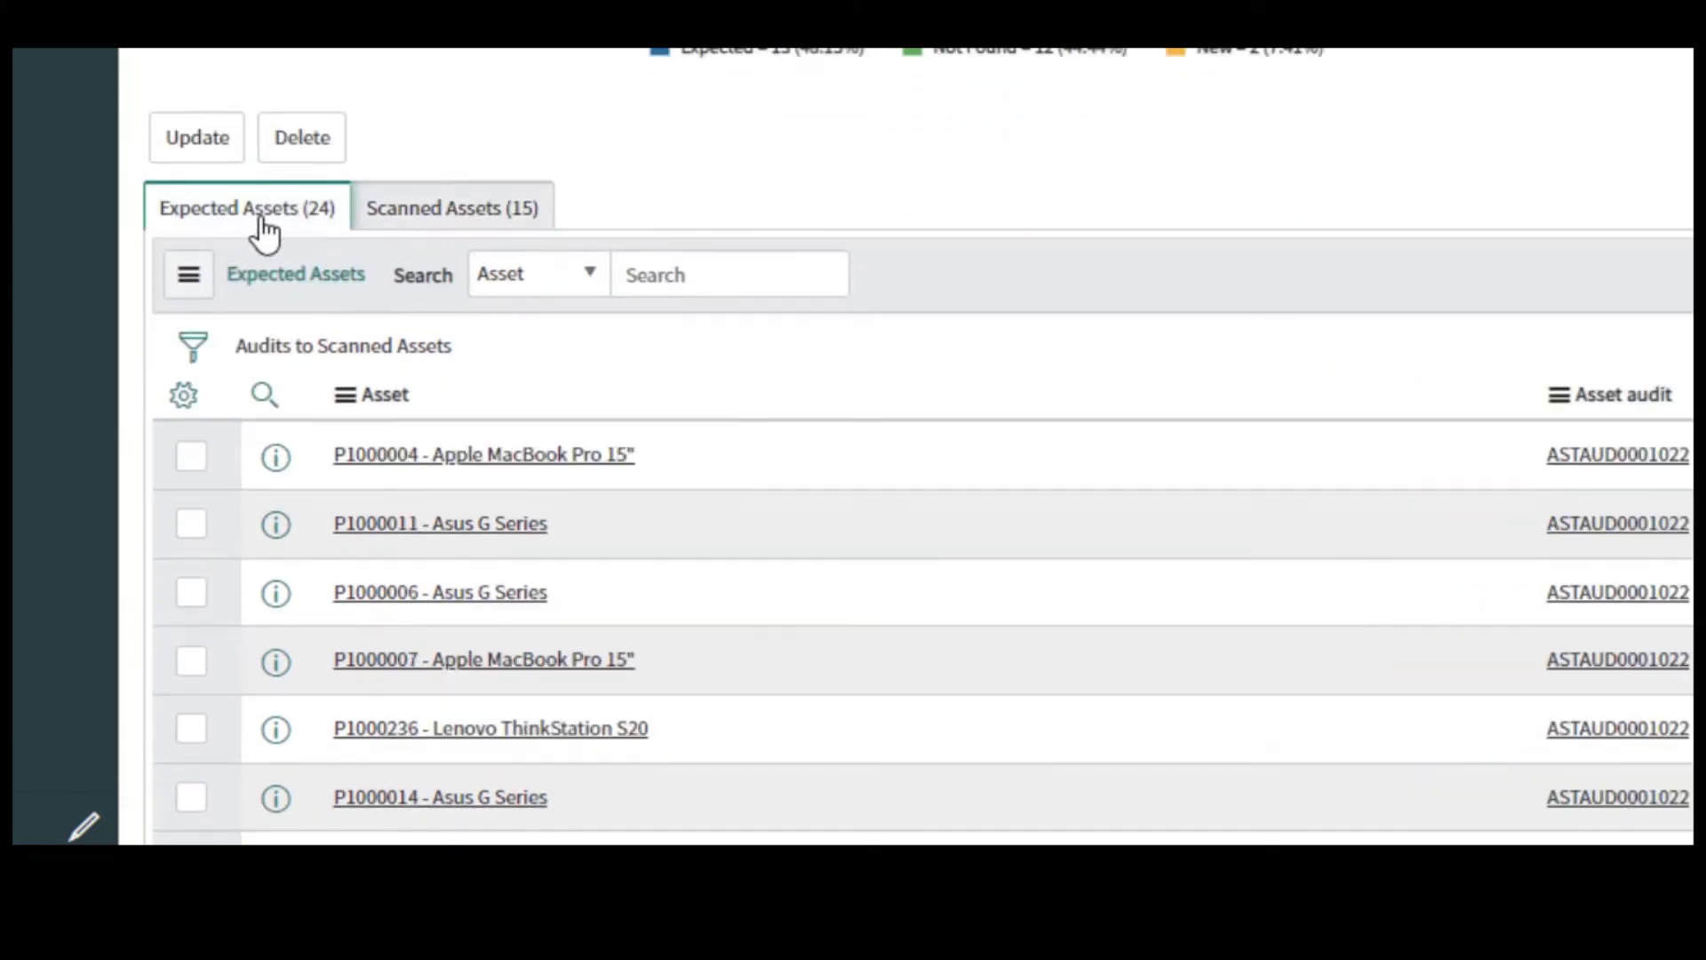
left_click(446, 224)
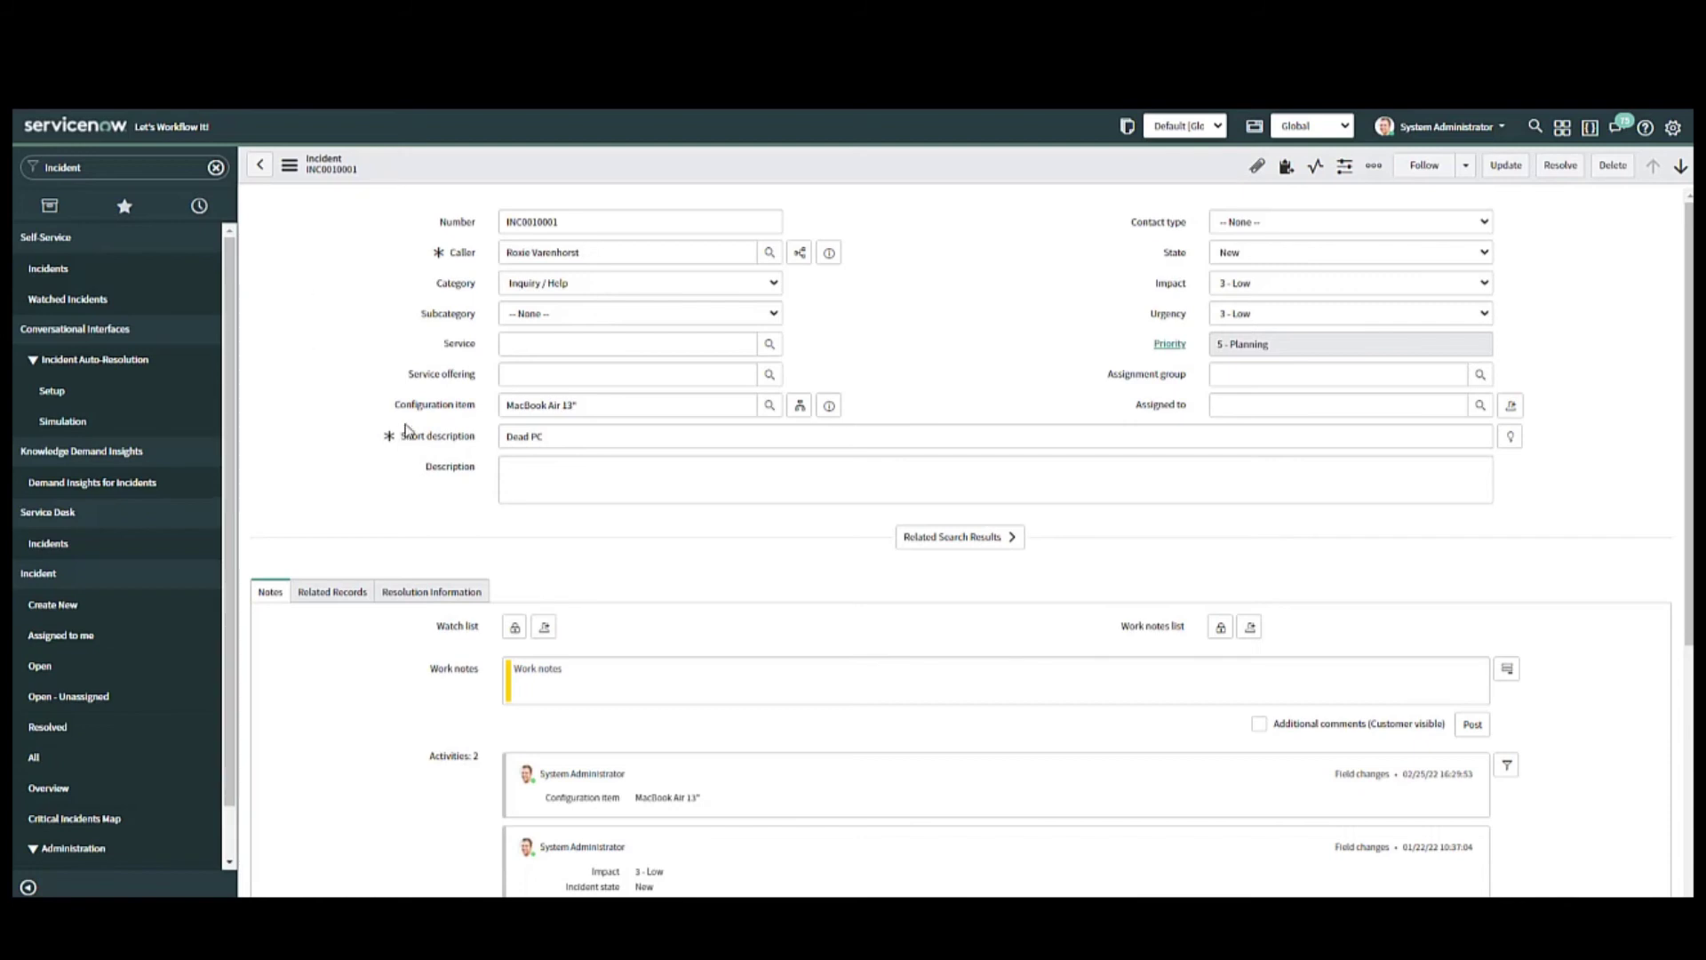
Step: Select the incident's configuration item value and its Dead PC short description
left_click_drag(651, 404, 422, 417)
left_click(586, 439)
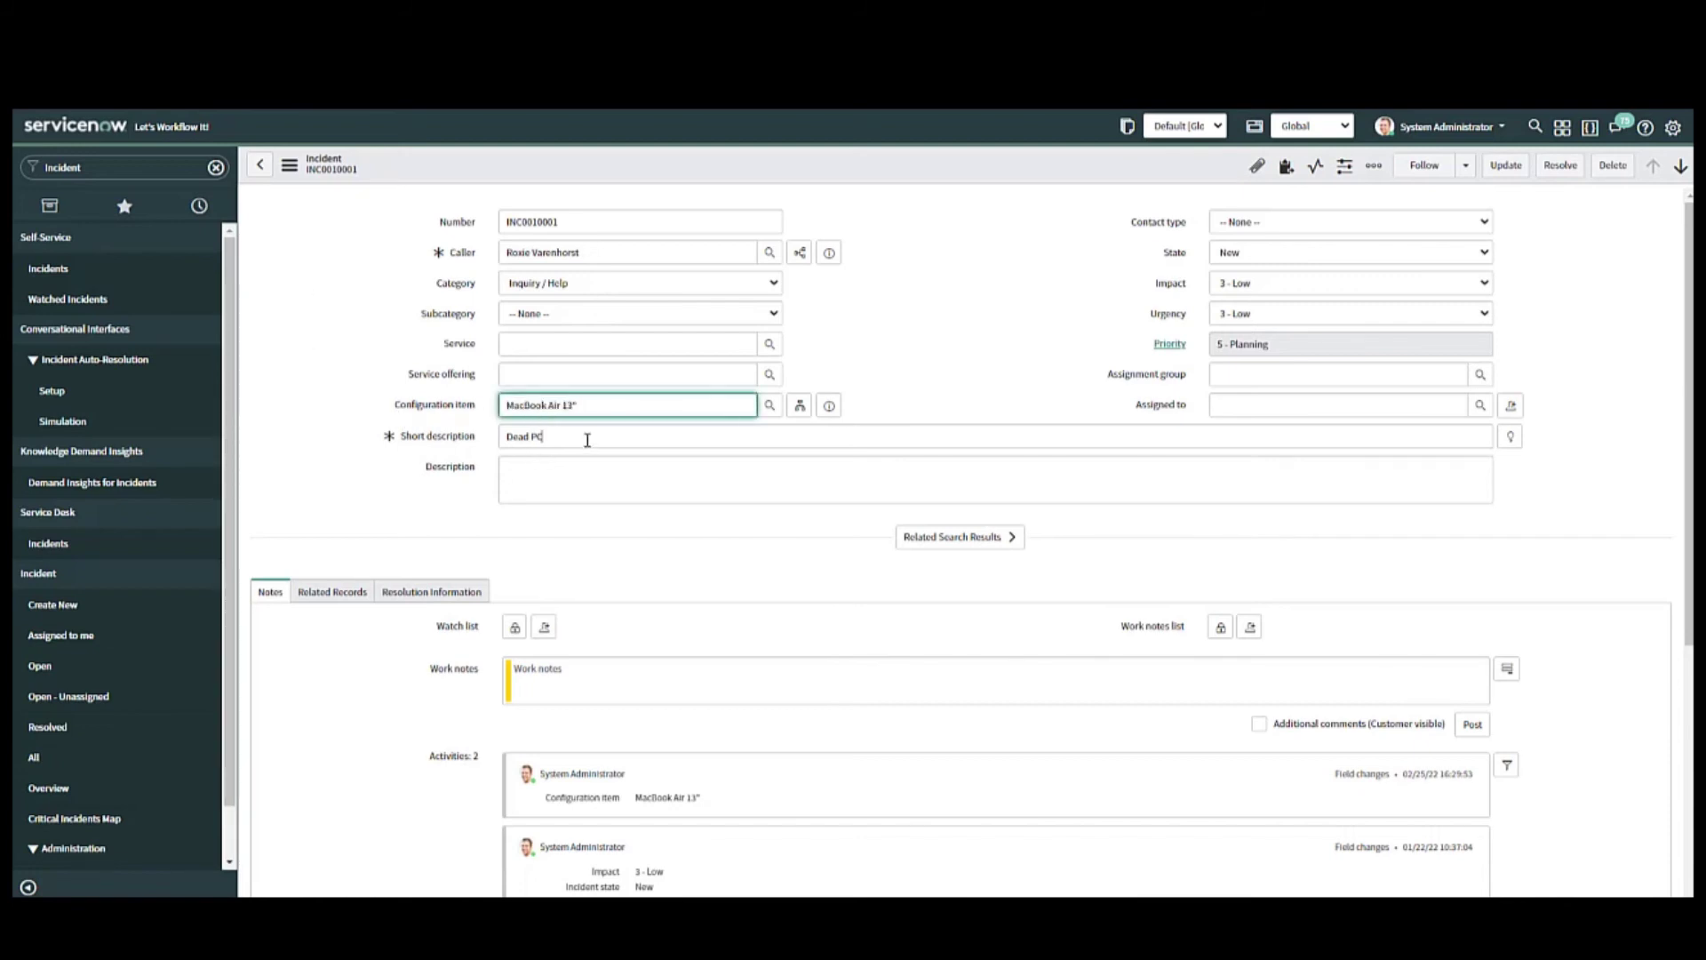
triple_click(586, 439)
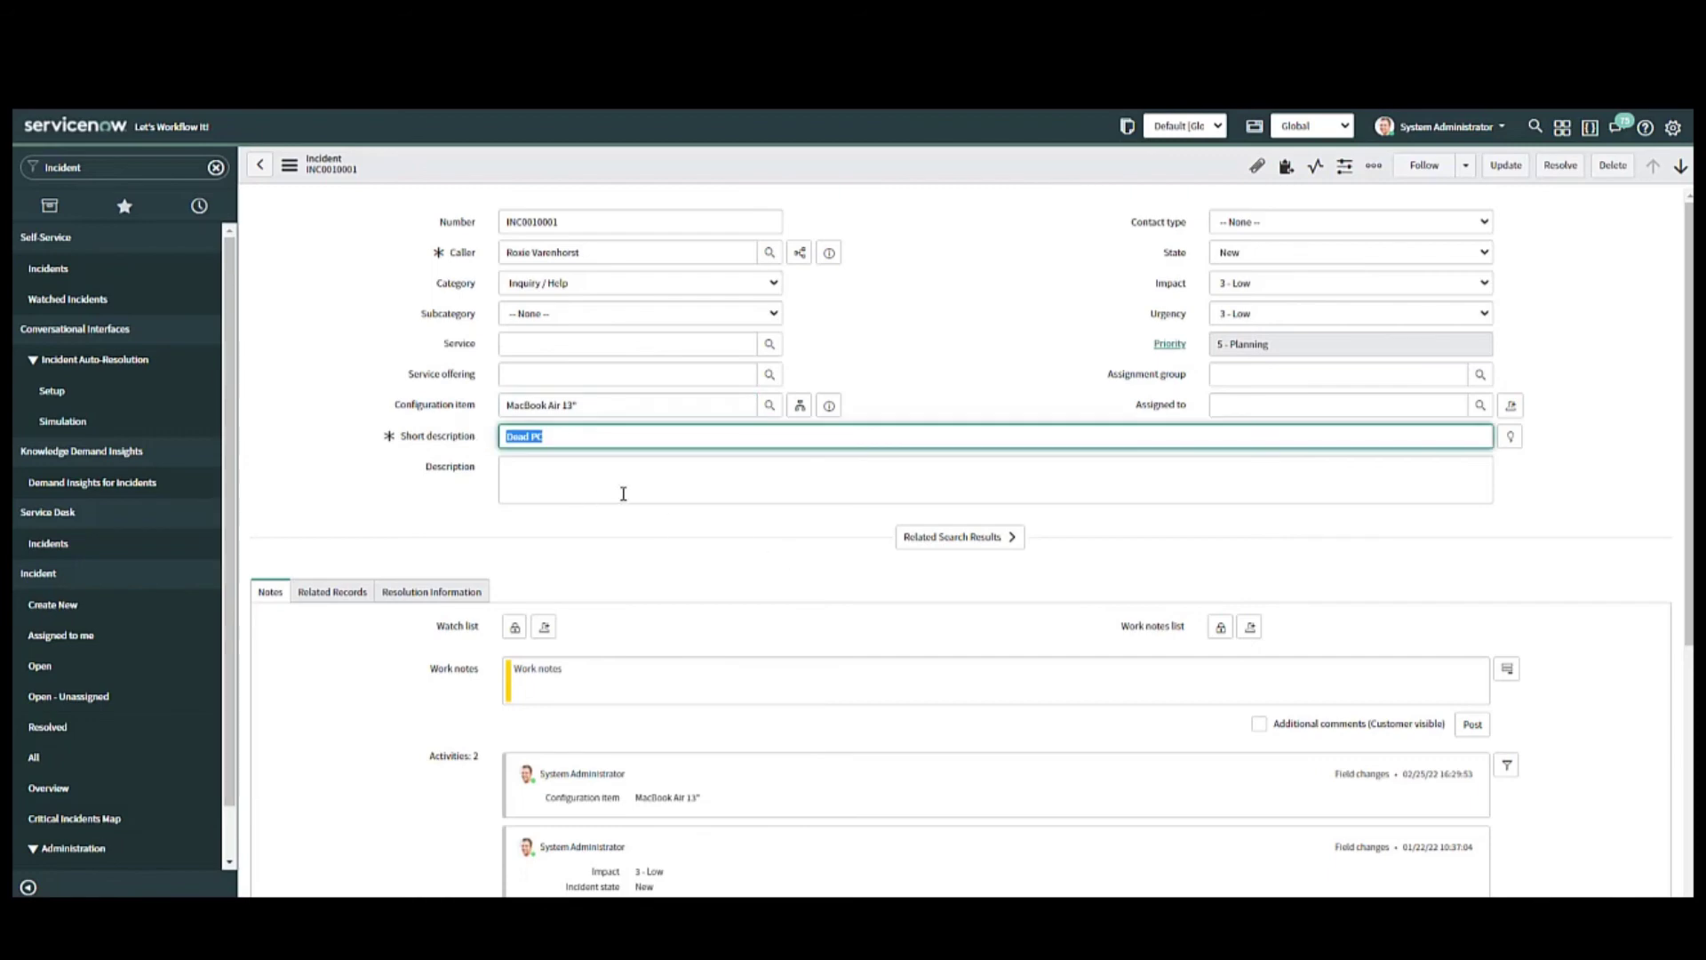
scroll(622, 493, "down", 5)
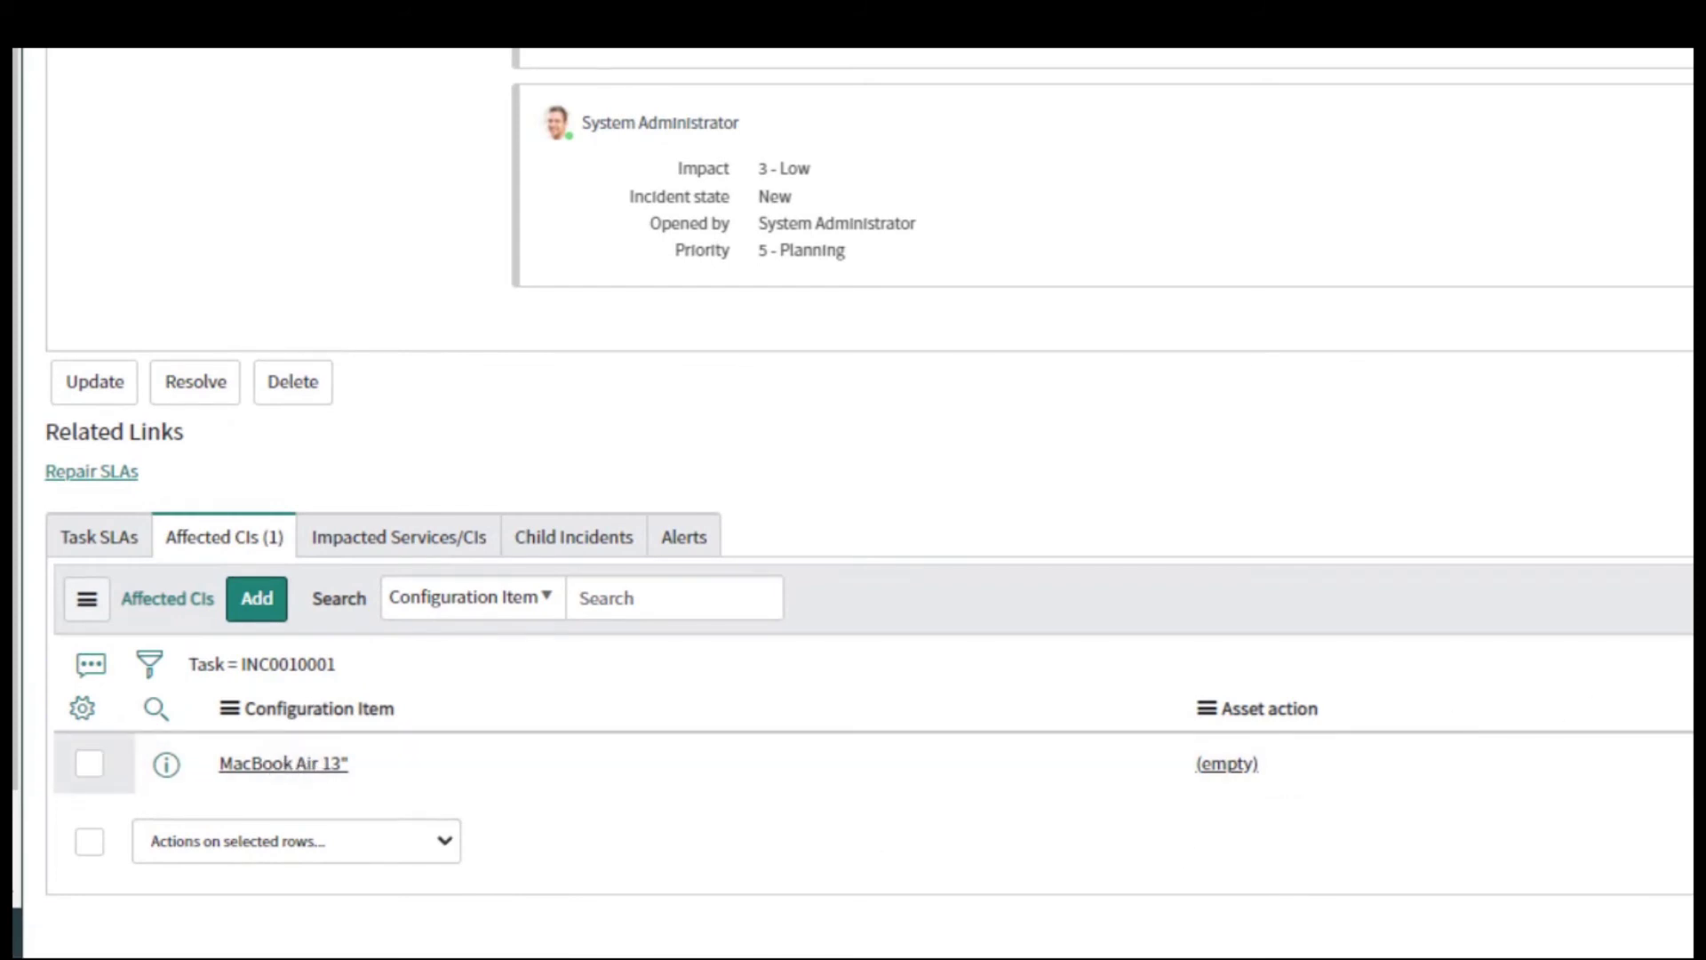
Step: Set the MacBook Air 13" affected CI's asset action to Swap and save it
left_click(1326, 769)
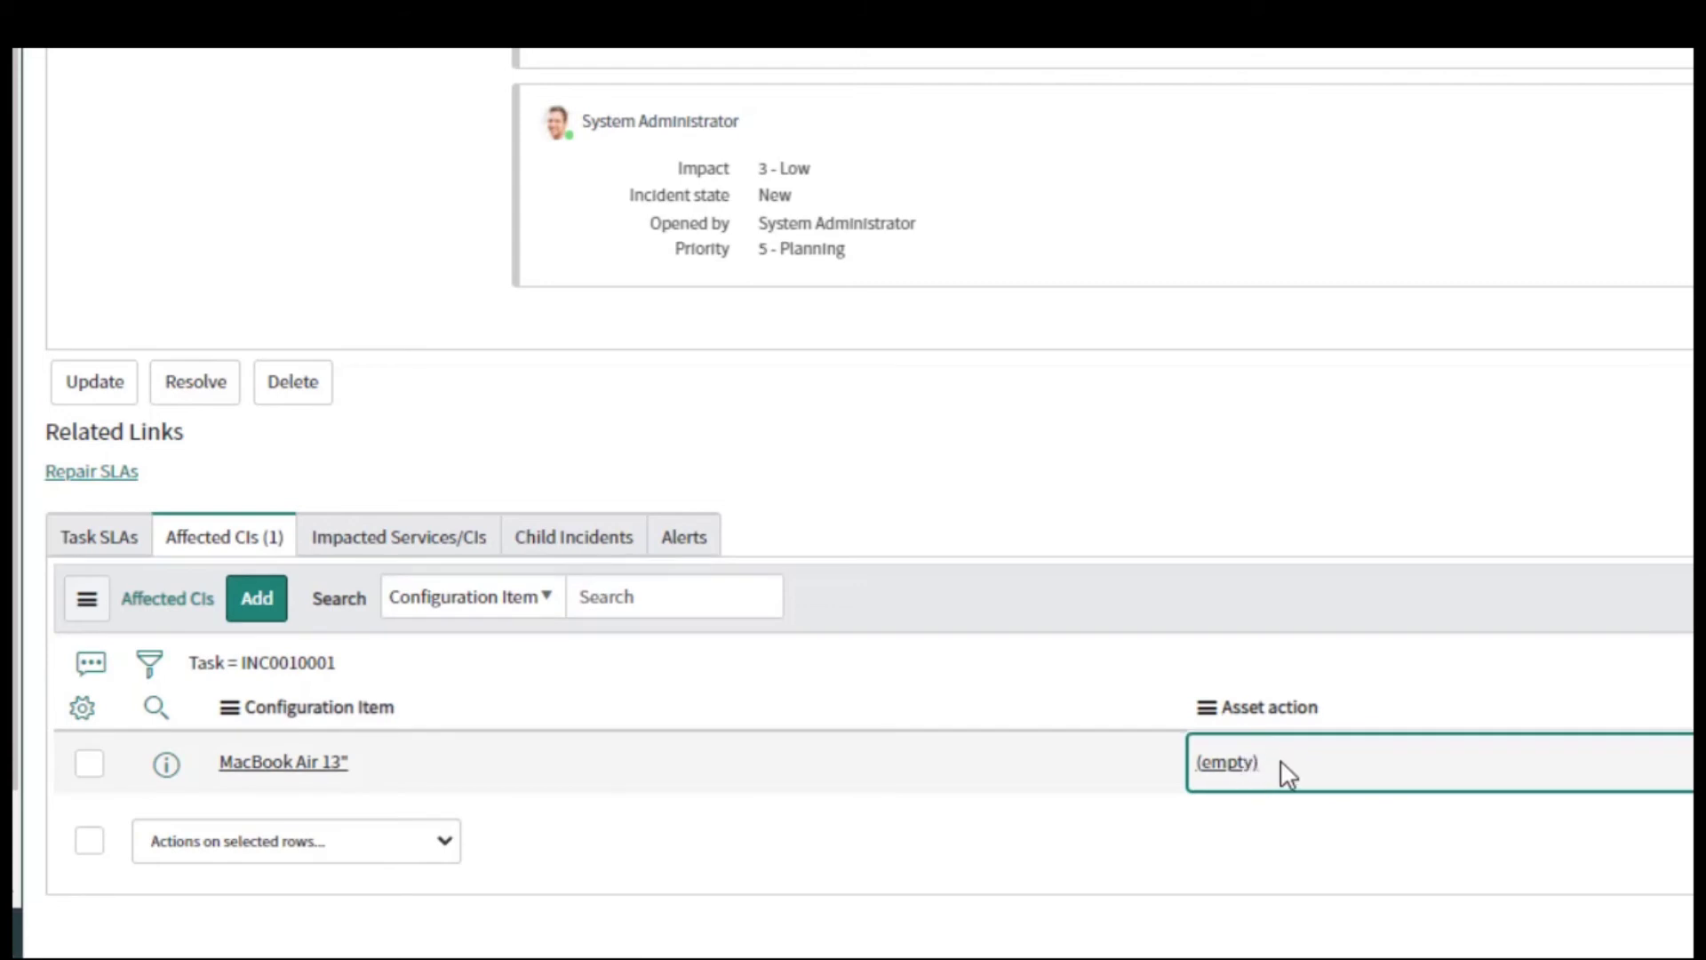
double_click(1287, 776)
left_click(1219, 777)
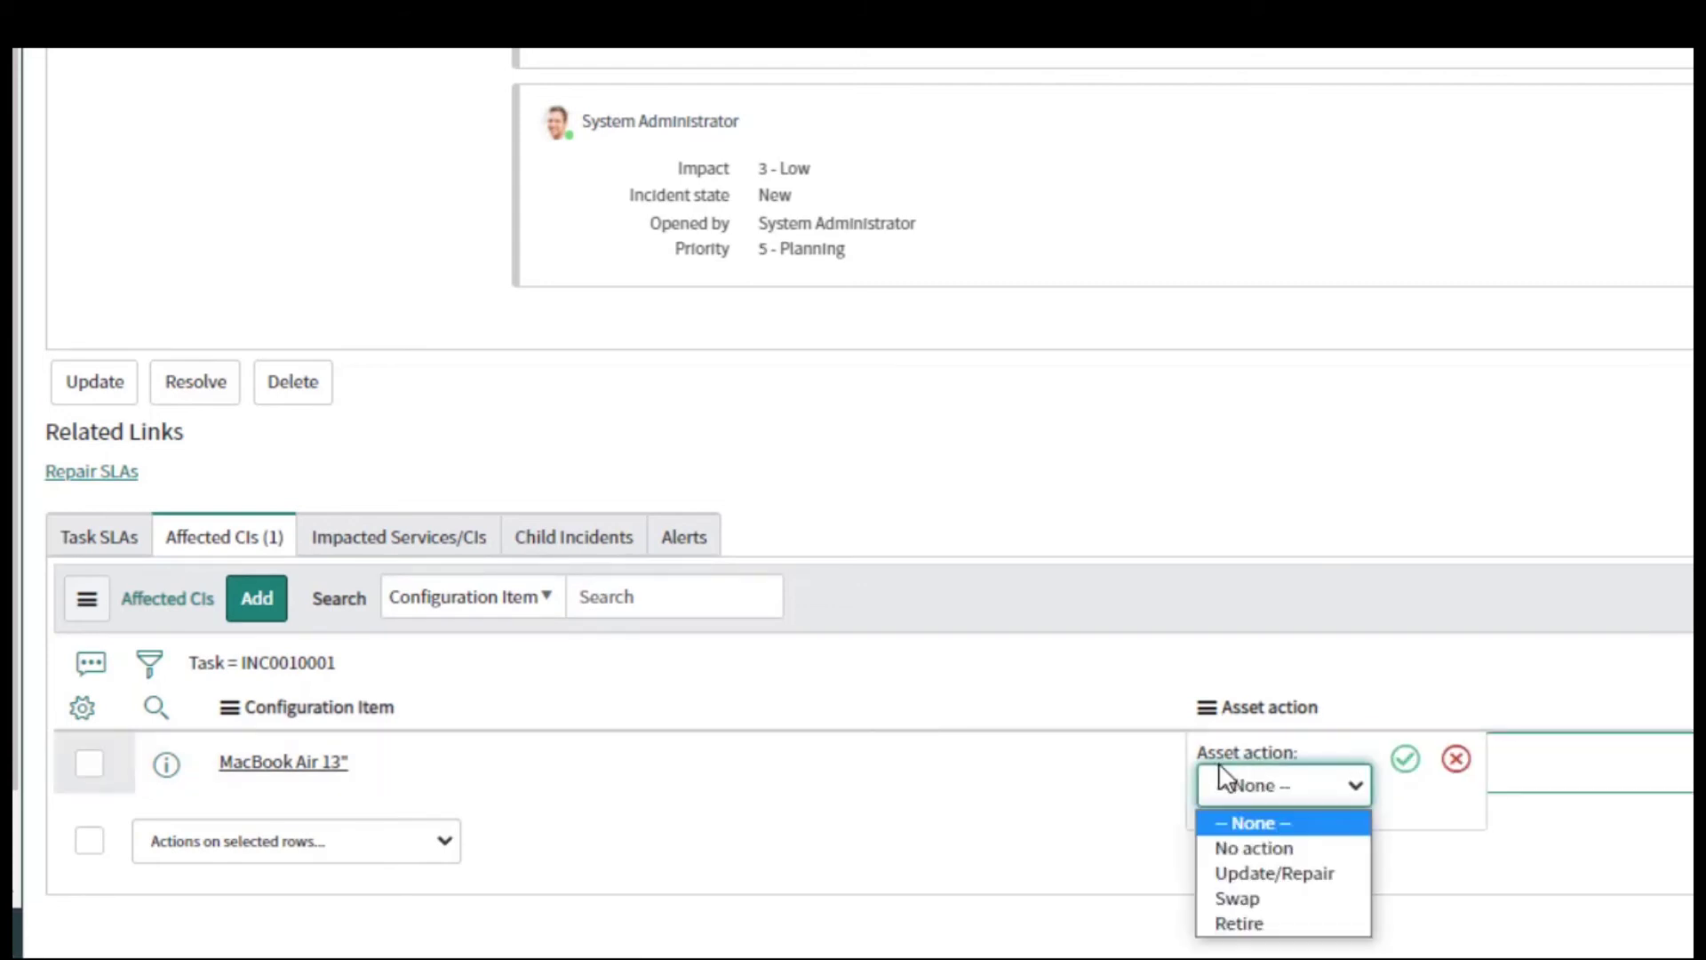
left_click(1298, 905)
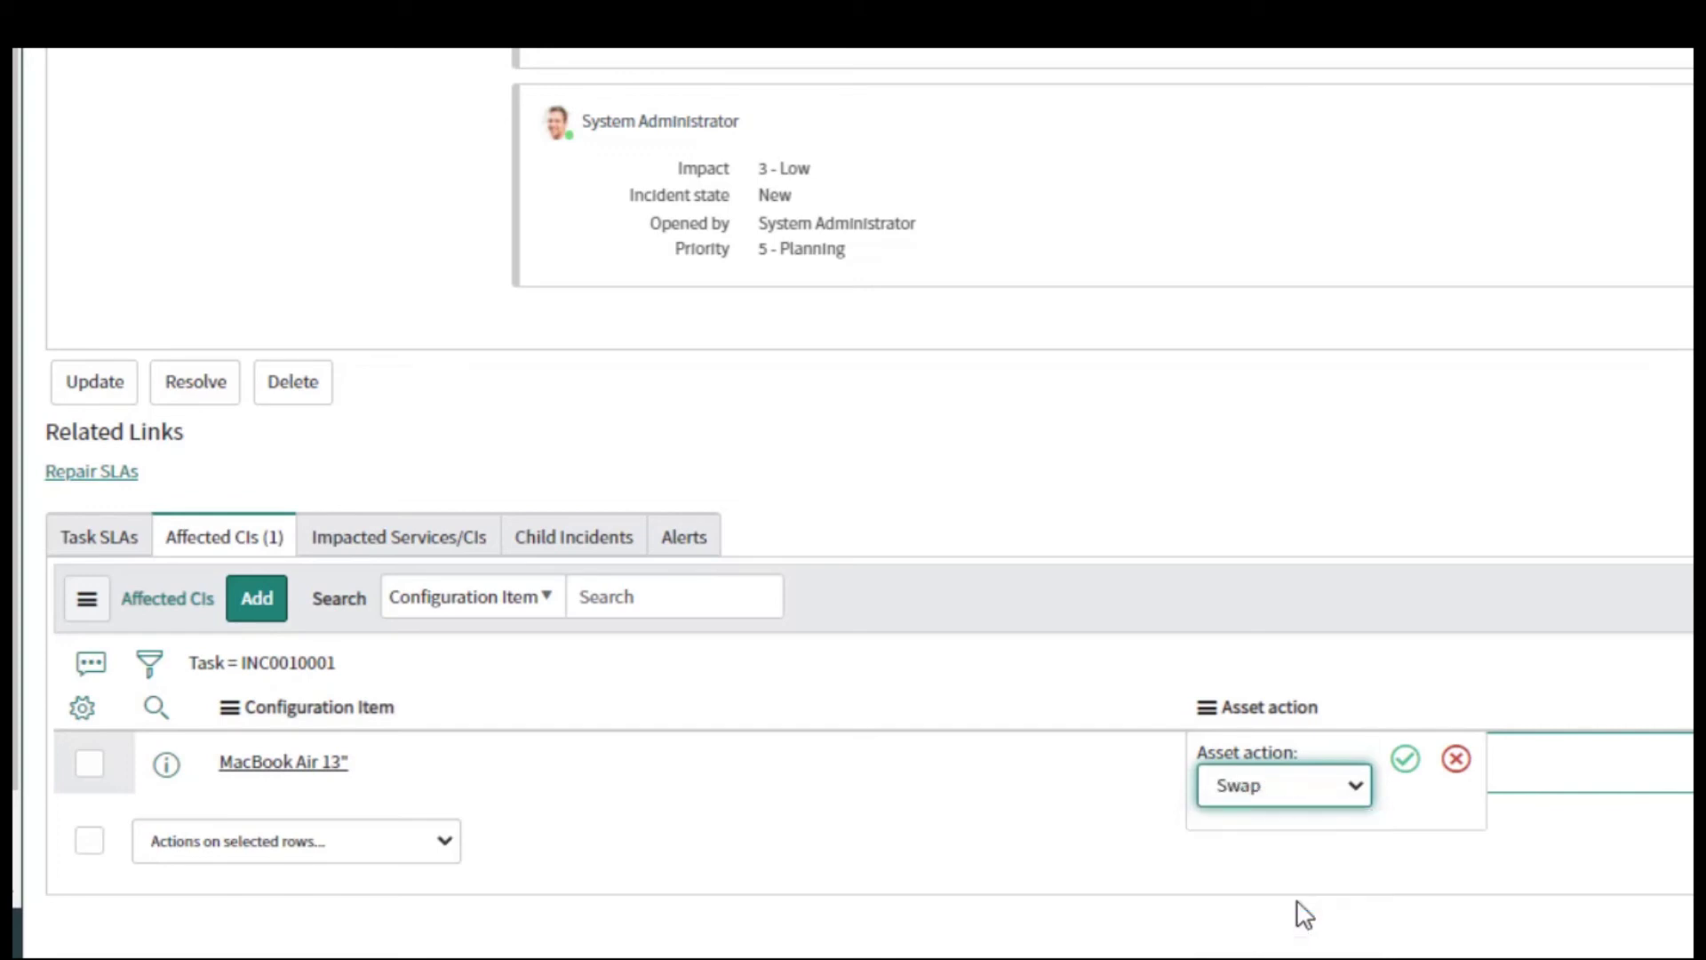
left_click(1405, 759)
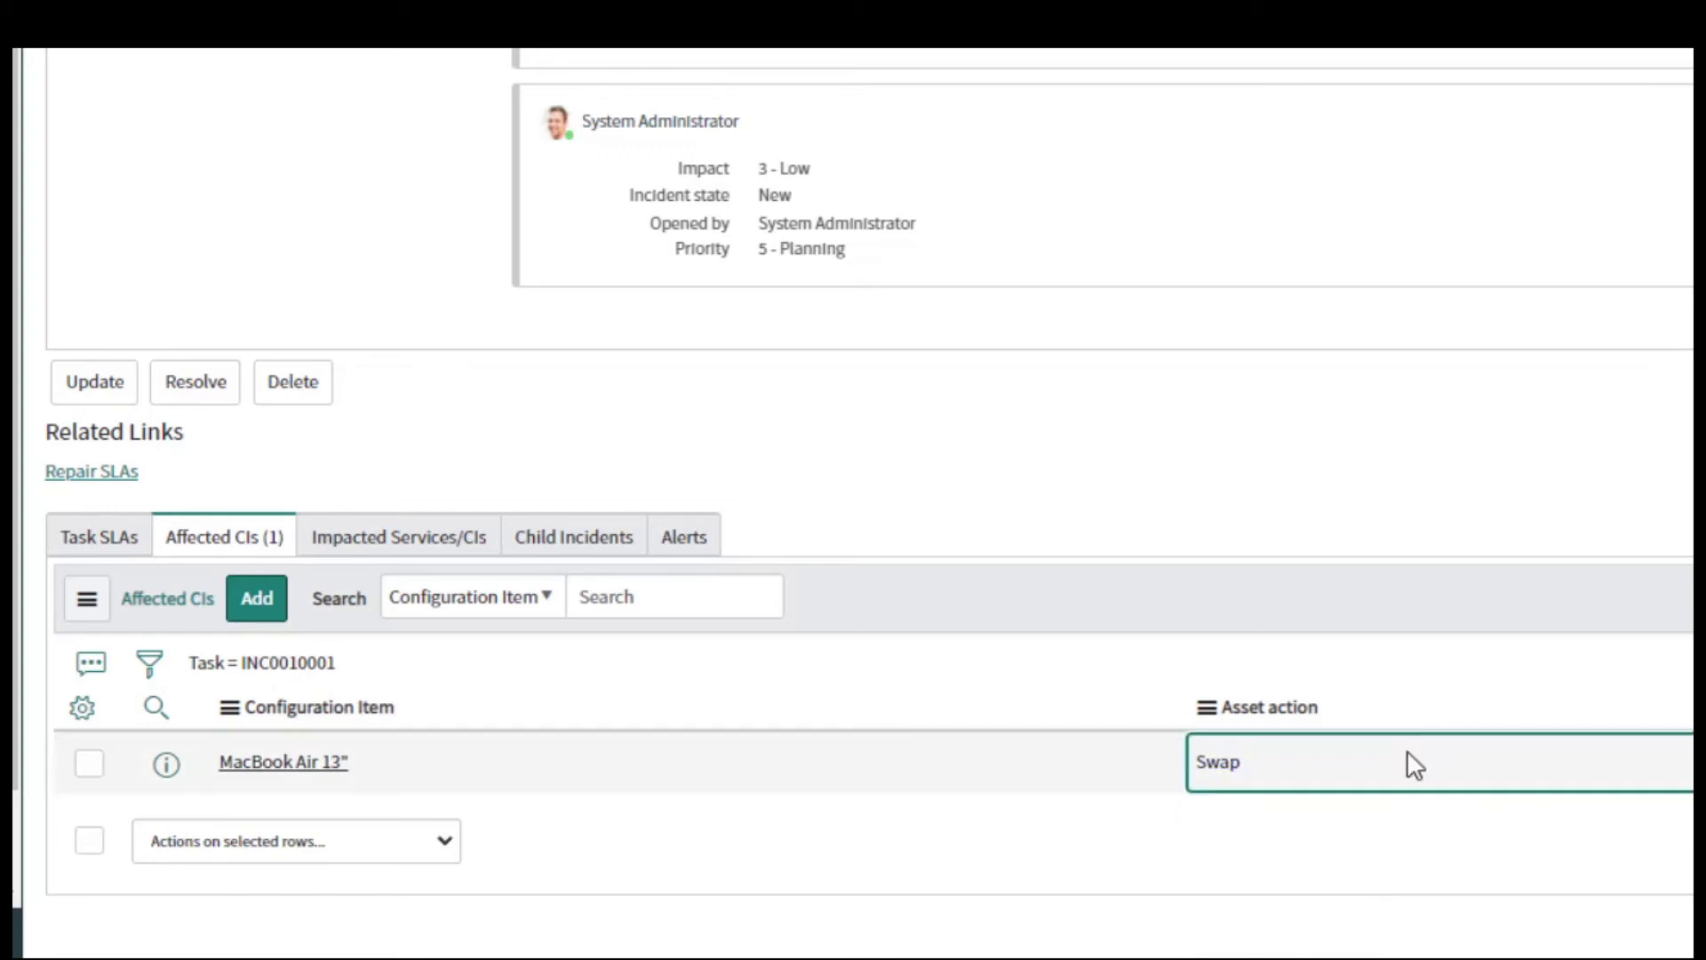
Step: Set the MacBook Air's swapped CI to *BETH-IBM and save it
scroll(1415, 766, "right", 10)
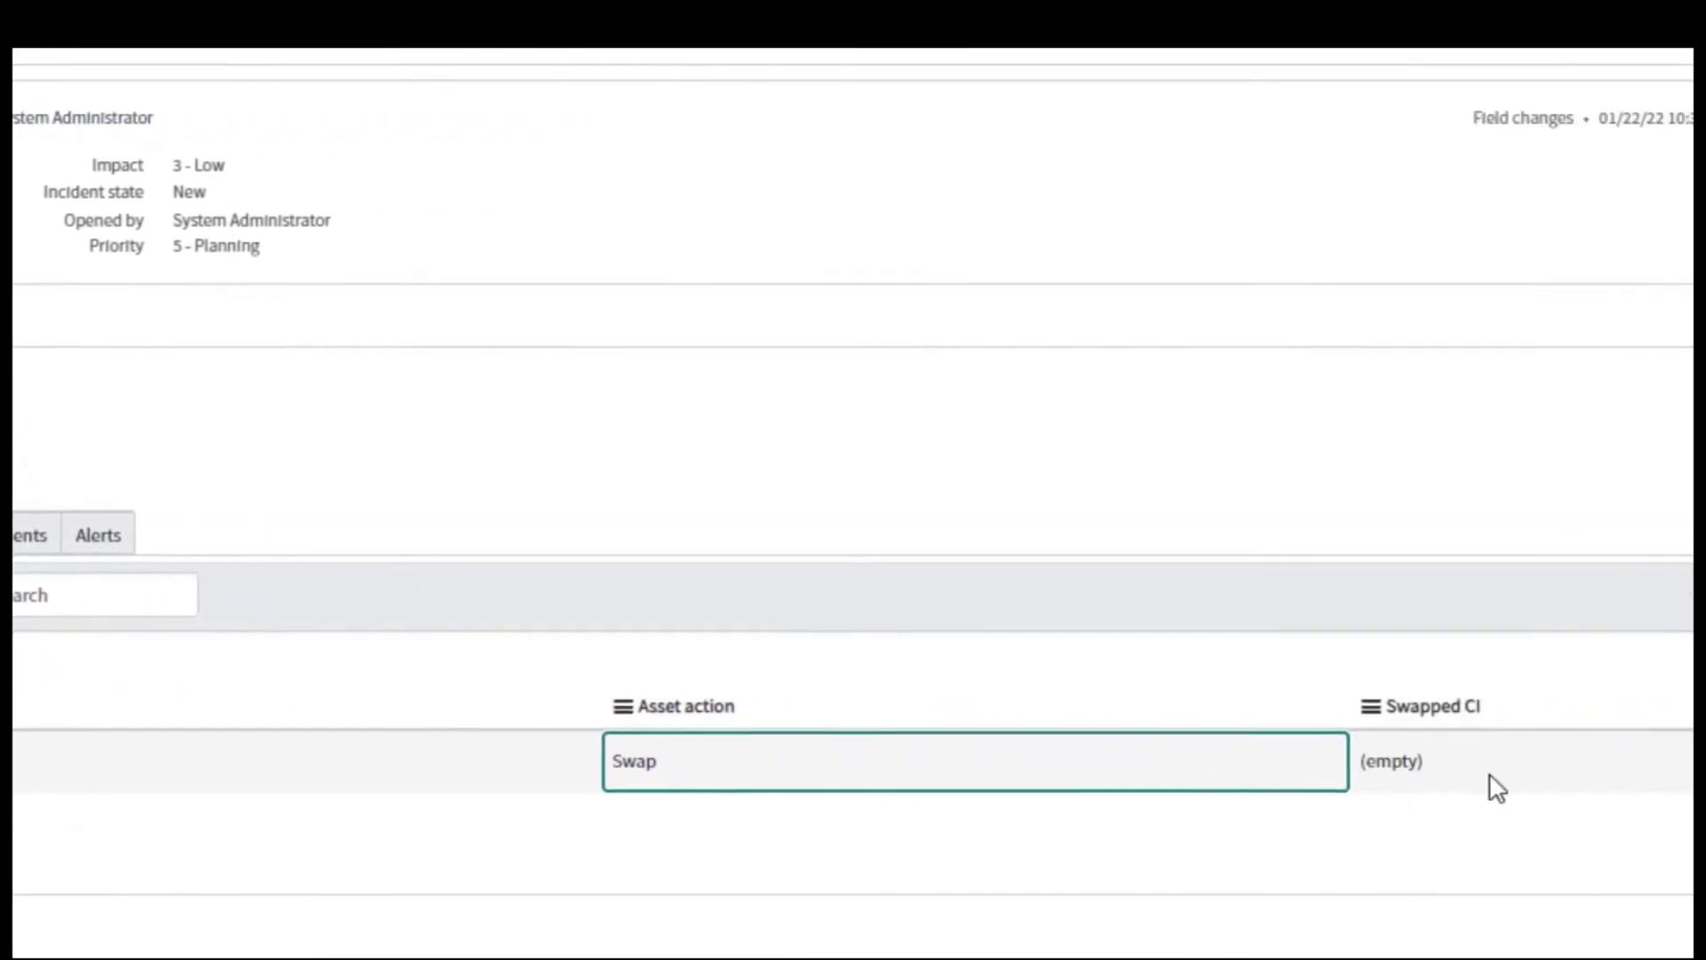
double_click(1036, 775)
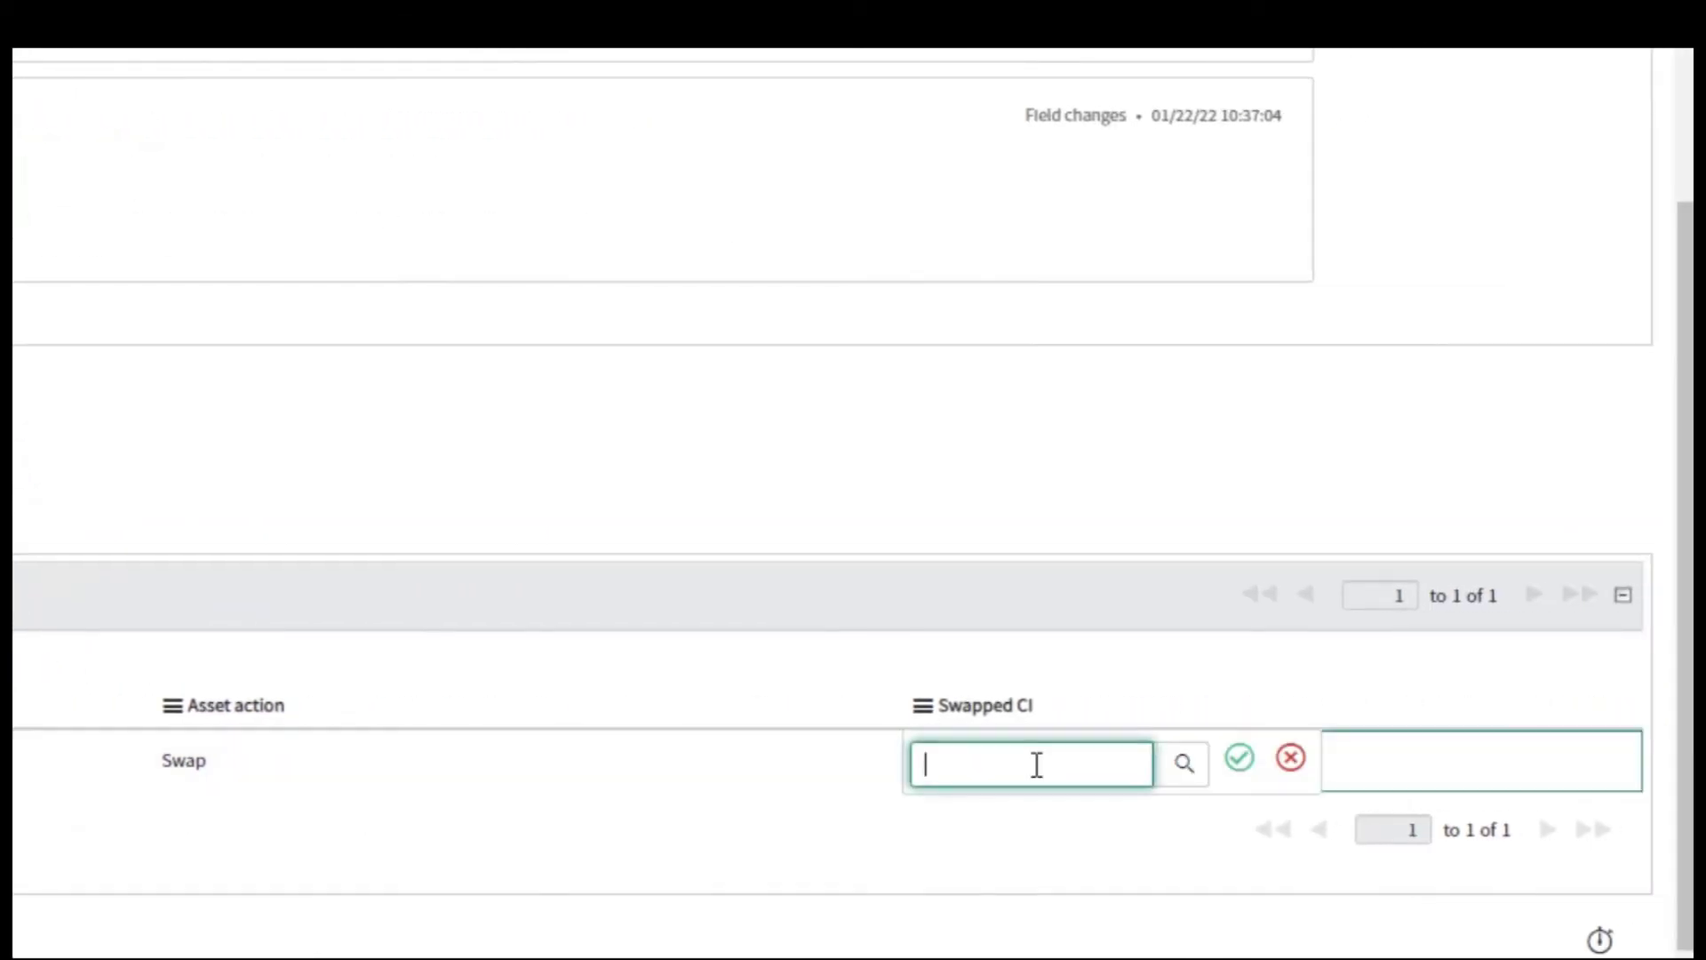
left_click(1184, 766)
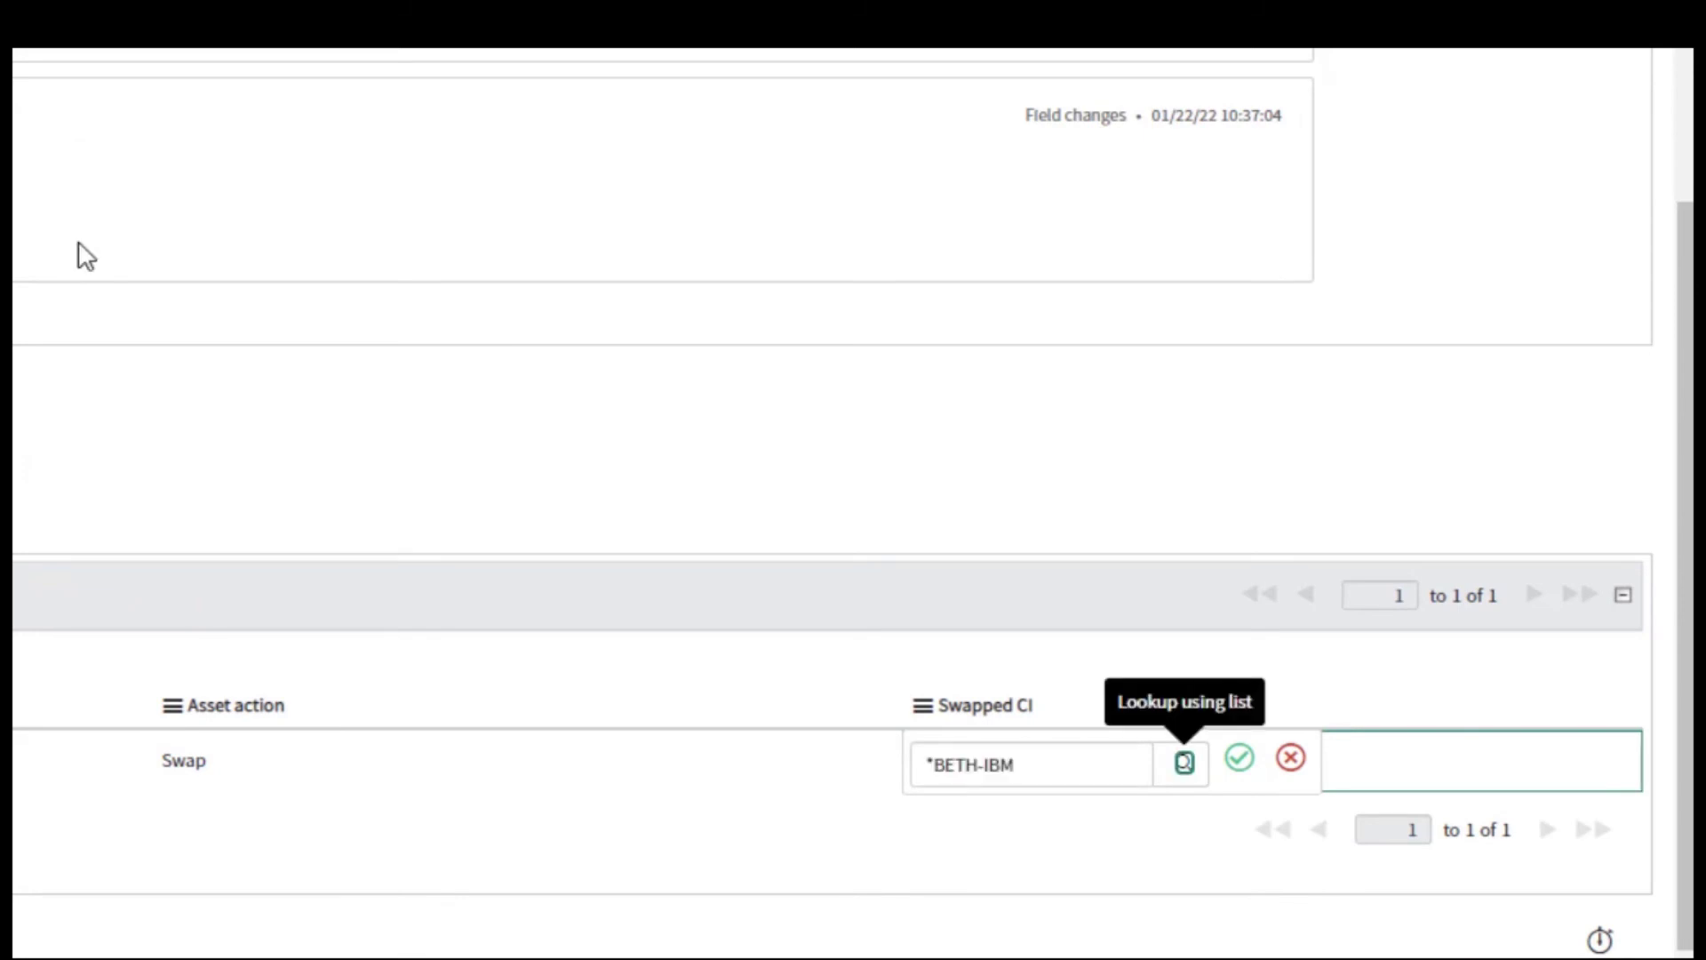
left_click(1240, 760)
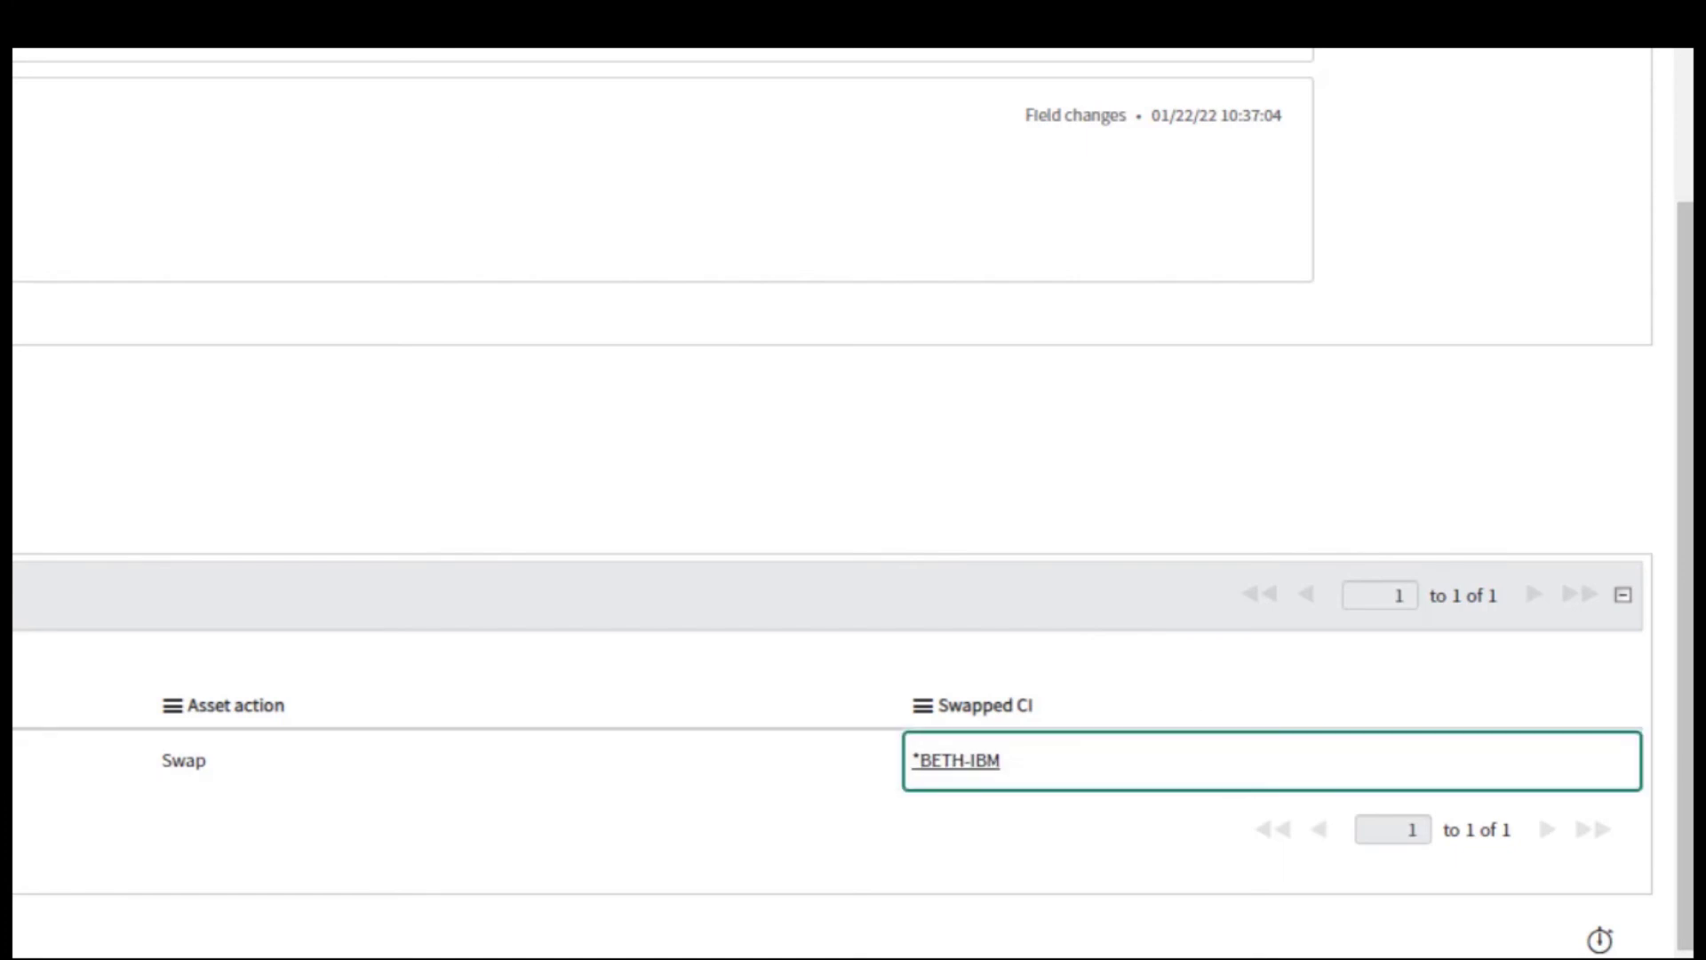